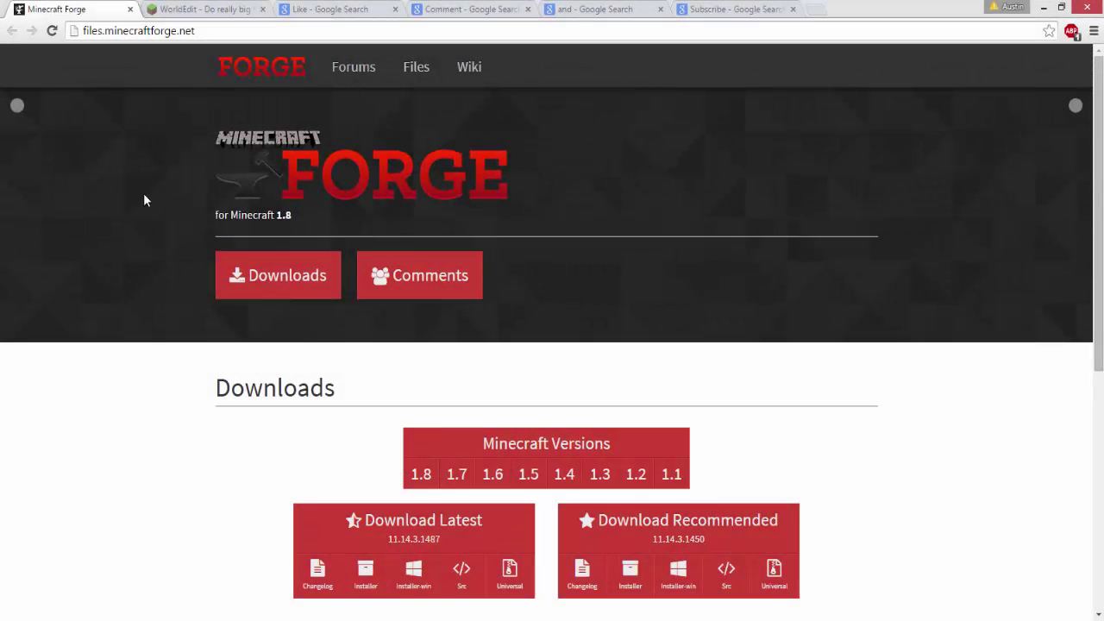
Look through the WorldEdit forum thread, from its introduction and feature list down to the download links.
{"action": "left_click", "coordinate": [195, 7]}
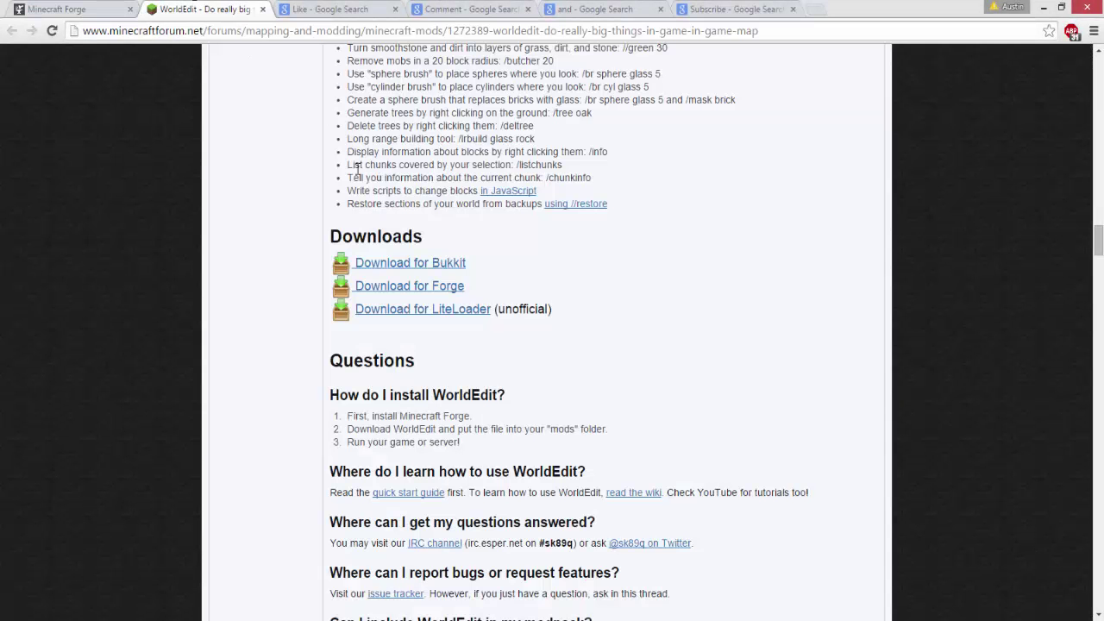
{"action": "middle_click", "coordinate": [283, 250]}
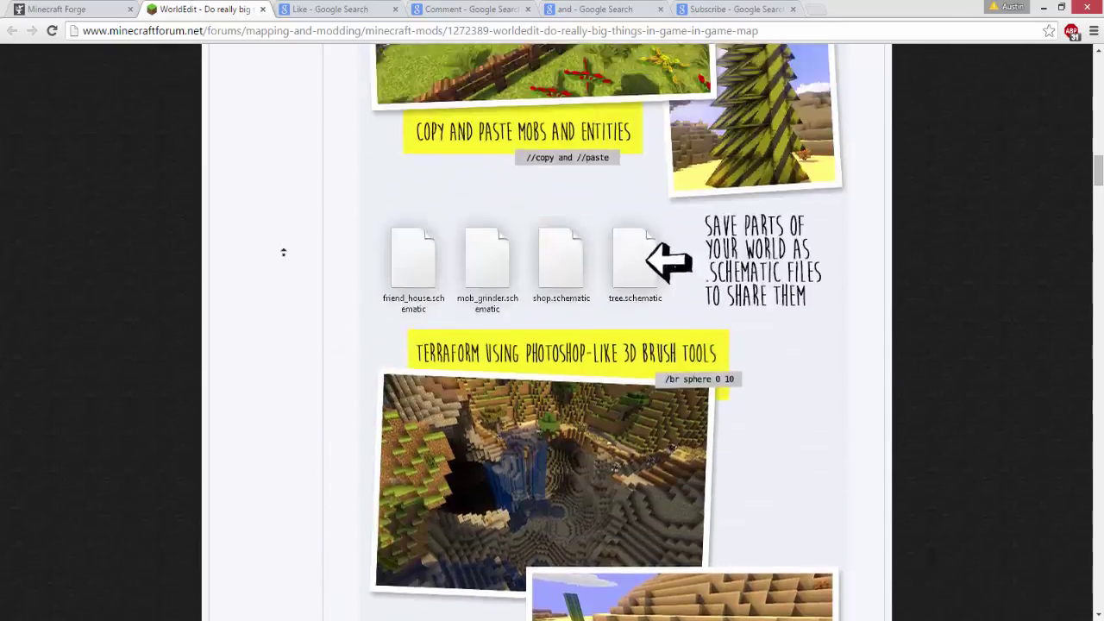
{"action": "scroll", "coordinate": [284, 252], "scroll_direction": "up", "scroll_amount": 15}
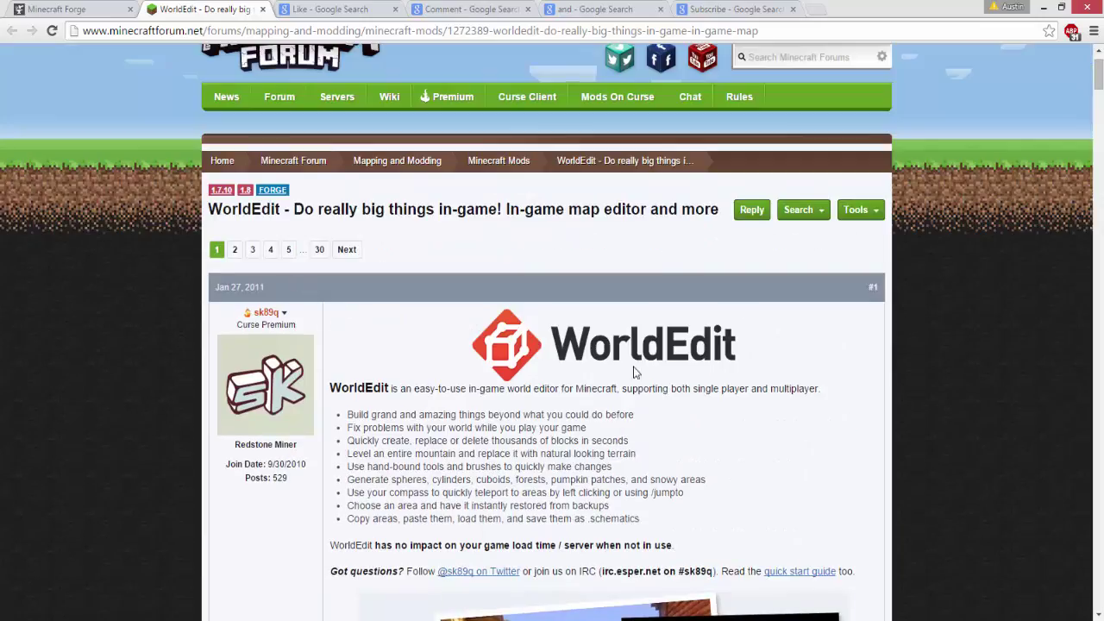
{"action": "scroll", "coordinate": [636, 345], "scroll_direction": "down", "scroll_amount": 3}
{"action": "scroll", "coordinate": [517, 171], "scroll_direction": "down", "scroll_amount": 20}
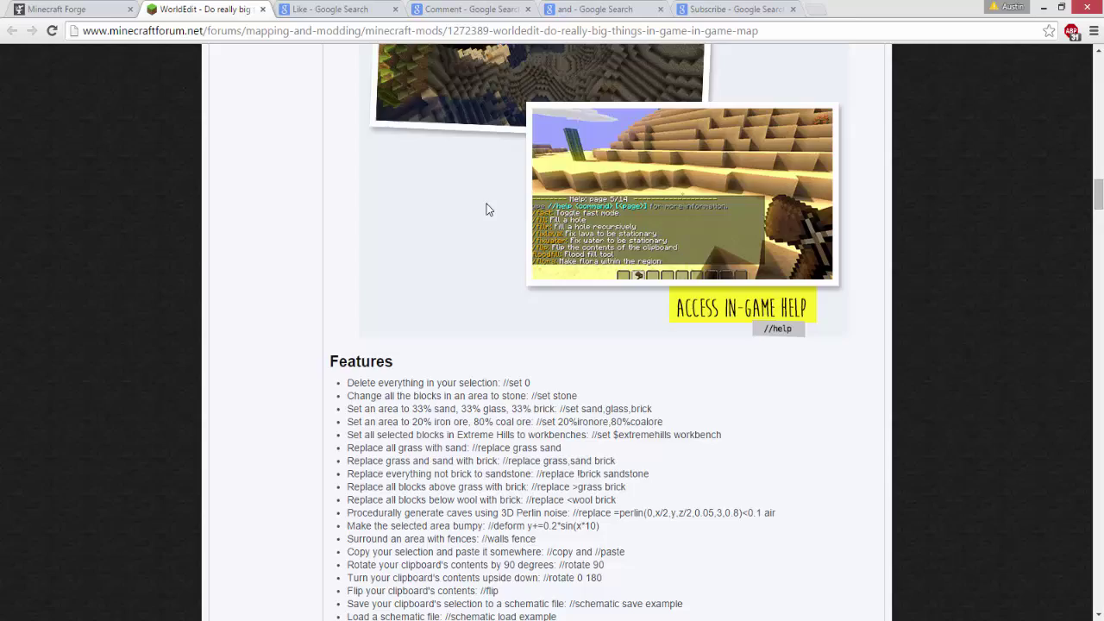
{"action": "scroll", "coordinate": [487, 204], "scroll_direction": "down", "scroll_amount": 7}
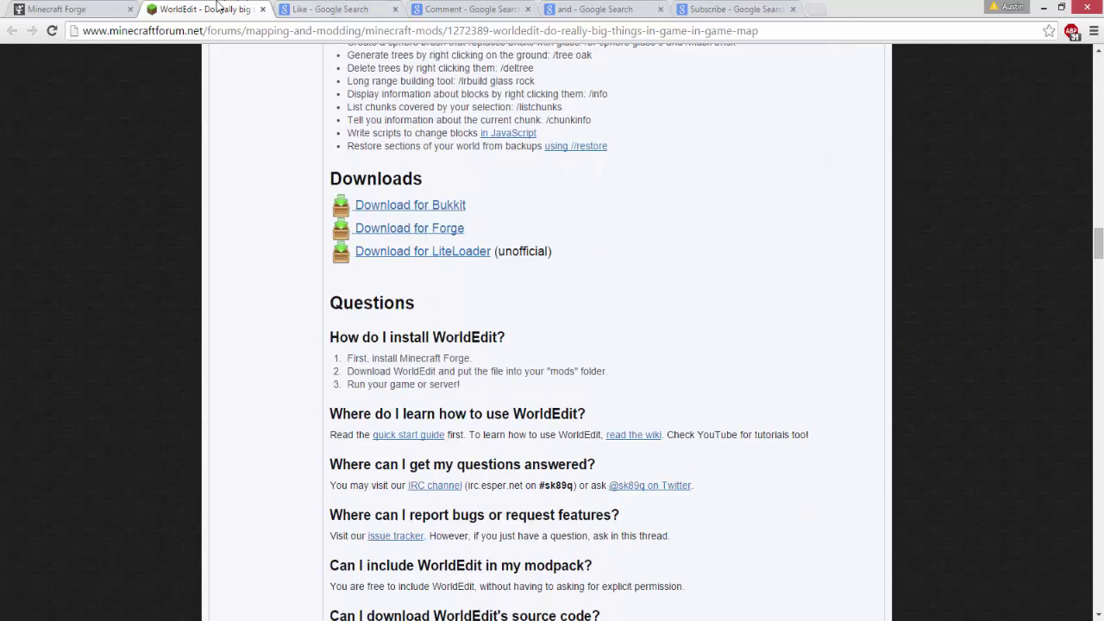
Download the latest Forge installer for Minecraft 1.8 from the Forge site, skipping the advertisement and keeping the flagged jar file.
{"action": "left_click", "coordinate": [86, 10]}
{"action": "scroll", "coordinate": [310, 293], "scroll_direction": "down", "scroll_amount": 1}
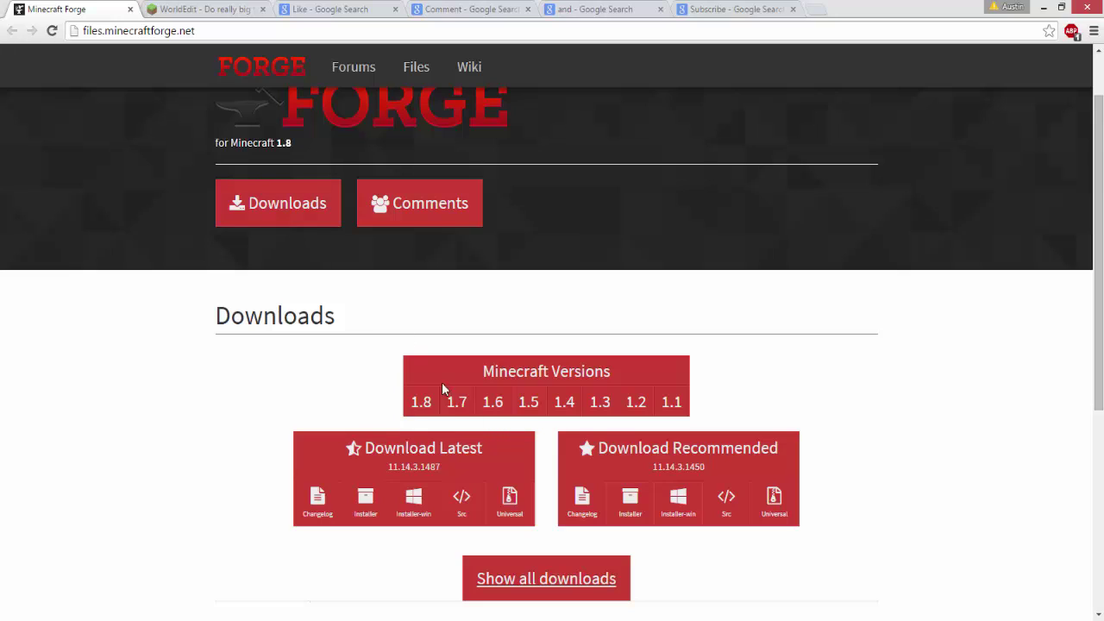
{"action": "scroll", "coordinate": [450, 238], "scroll_direction": "up", "scroll_amount": 1}
{"action": "scroll", "coordinate": [450, 238], "scroll_direction": "down", "scroll_amount": 1}
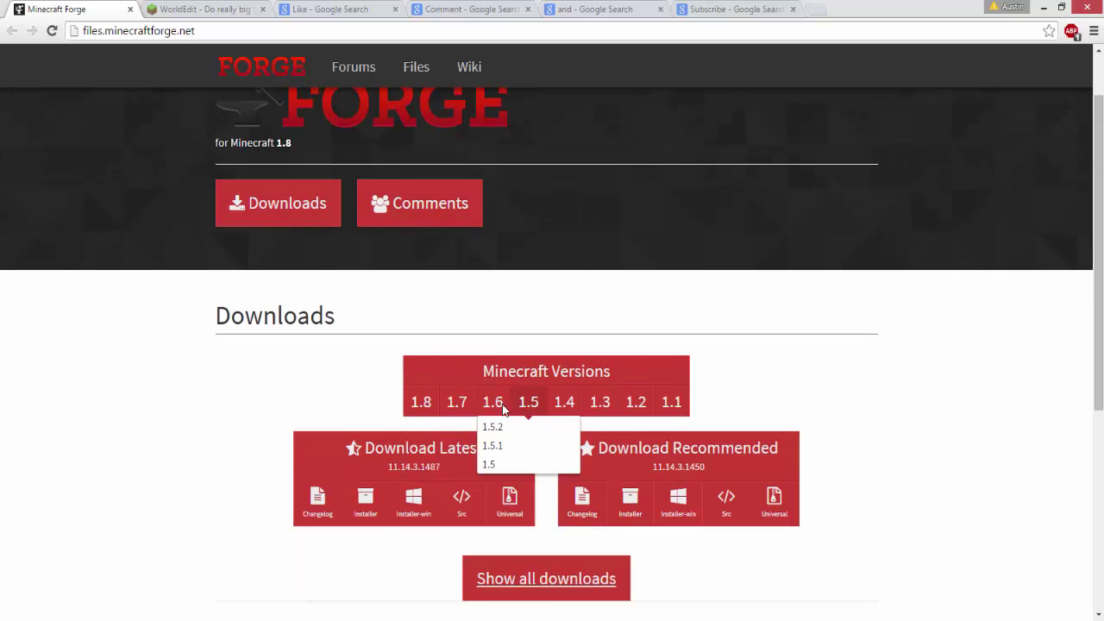
{"action": "left_click", "coordinate": [366, 505]}
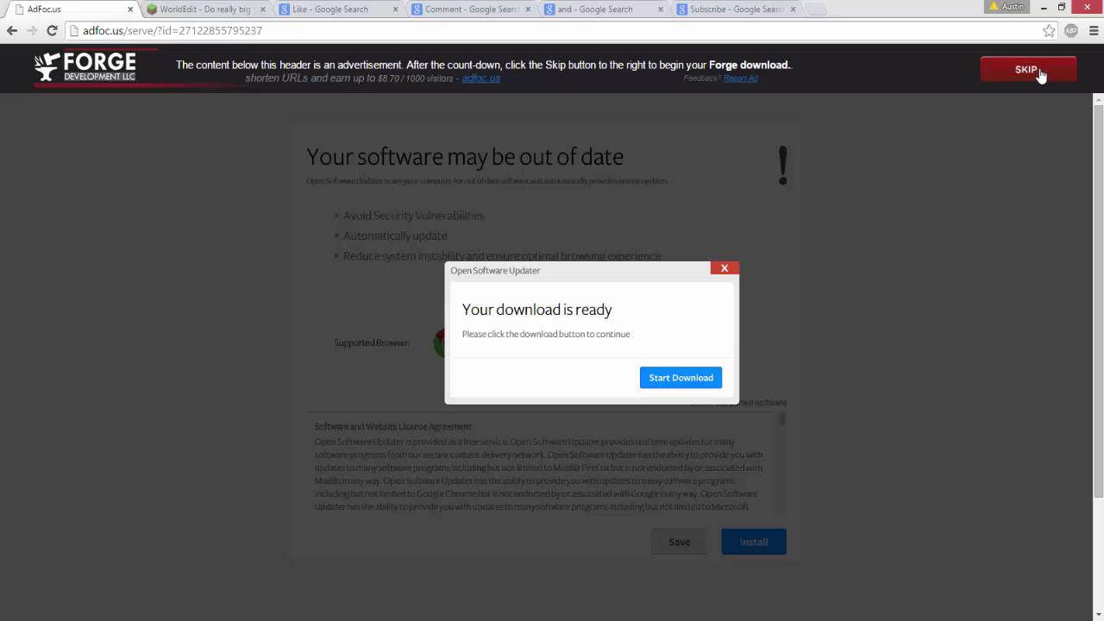
{"action": "left_click", "coordinate": [1040, 69]}
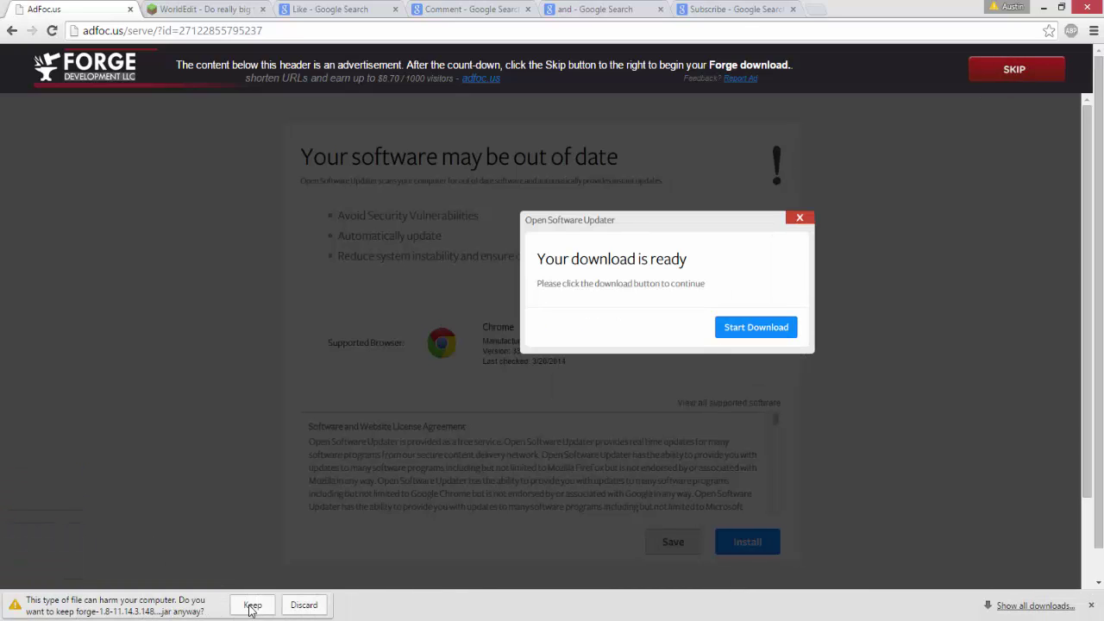
{"action": "left_click", "coordinate": [252, 606]}
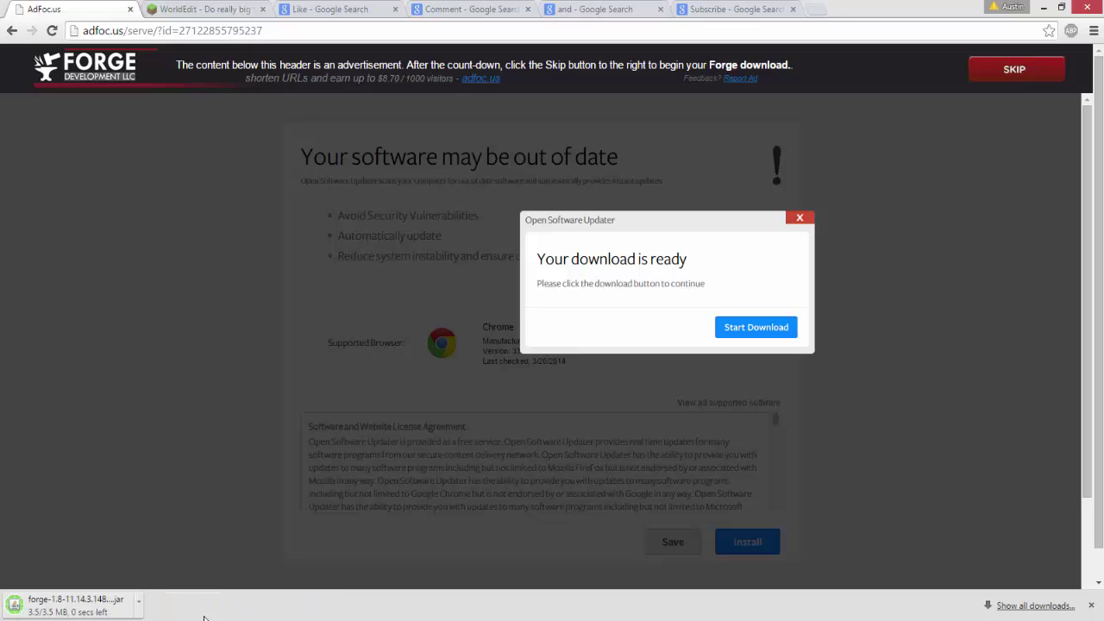
Show the downloaded Forge installer in its folder, launch it, and close the Downloads folder window.
{"action": "left_click", "coordinate": [139, 607]}
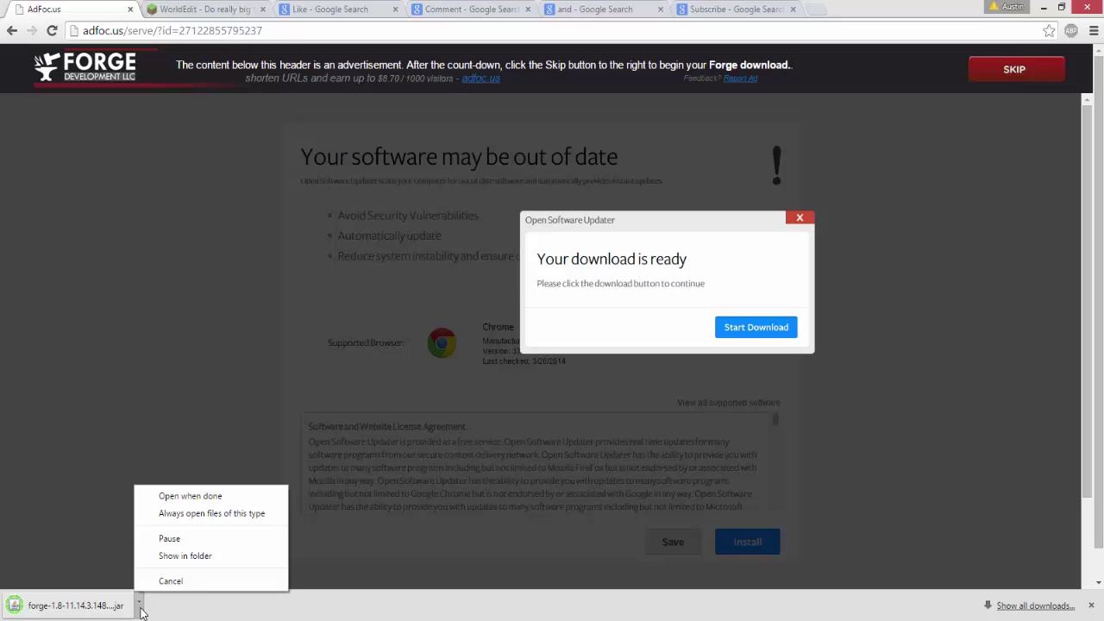
{"action": "left_click", "coordinate": [170, 557]}
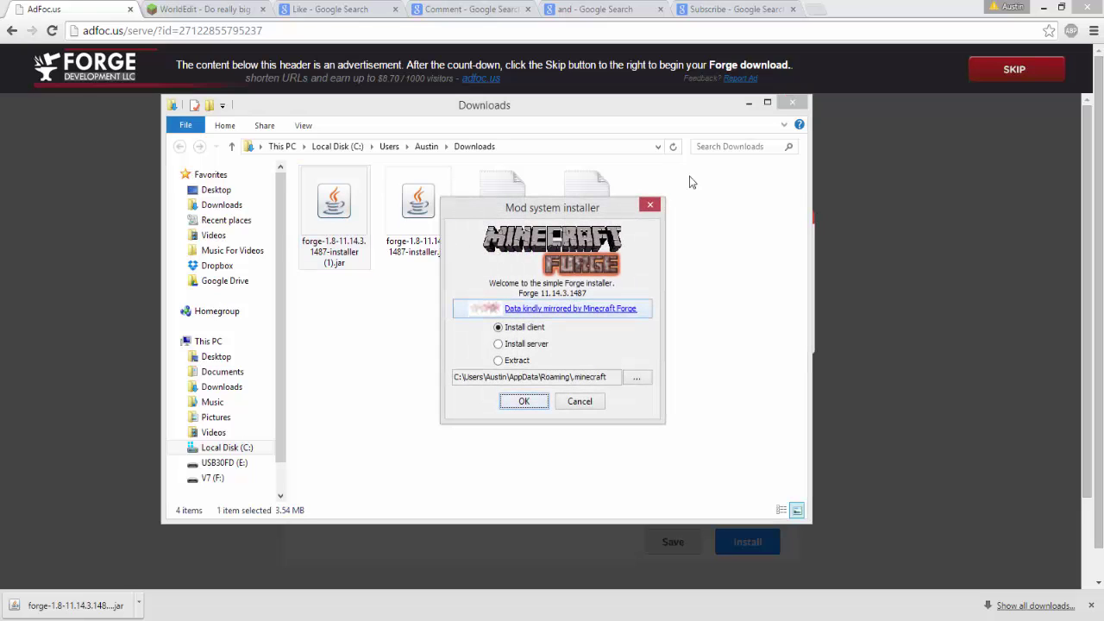
{"action": "left_click", "coordinate": [787, 105]}
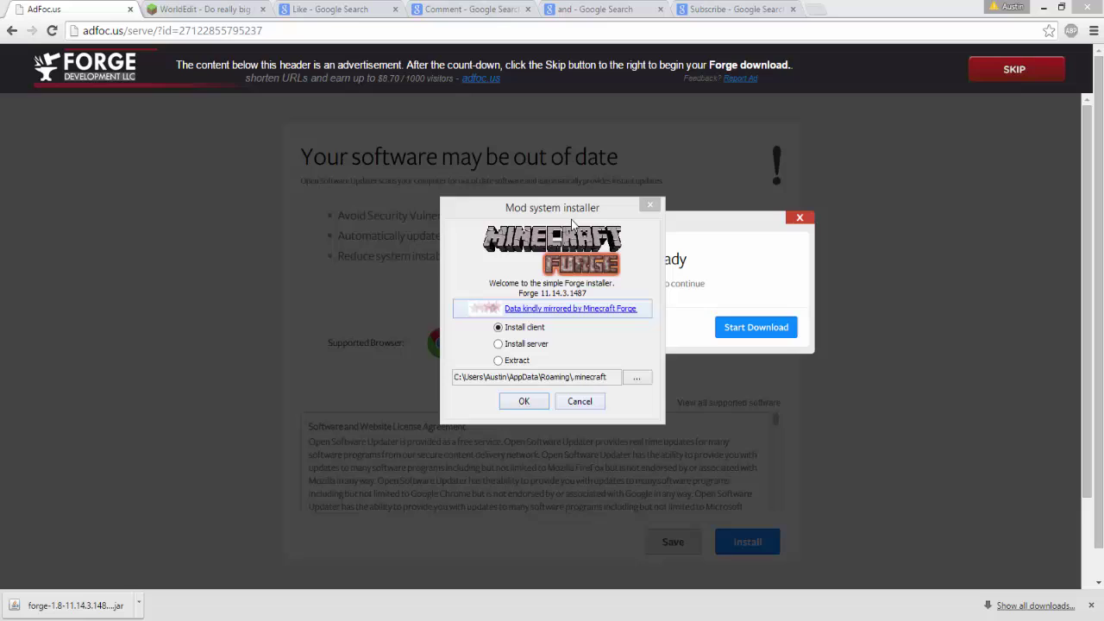
Install the Forge client into the default .minecraft folder and dismiss the completion message and the browser's download bar.
{"action": "left_click_drag", "start_coordinate": [570, 214], "coordinate": [578, 195]}
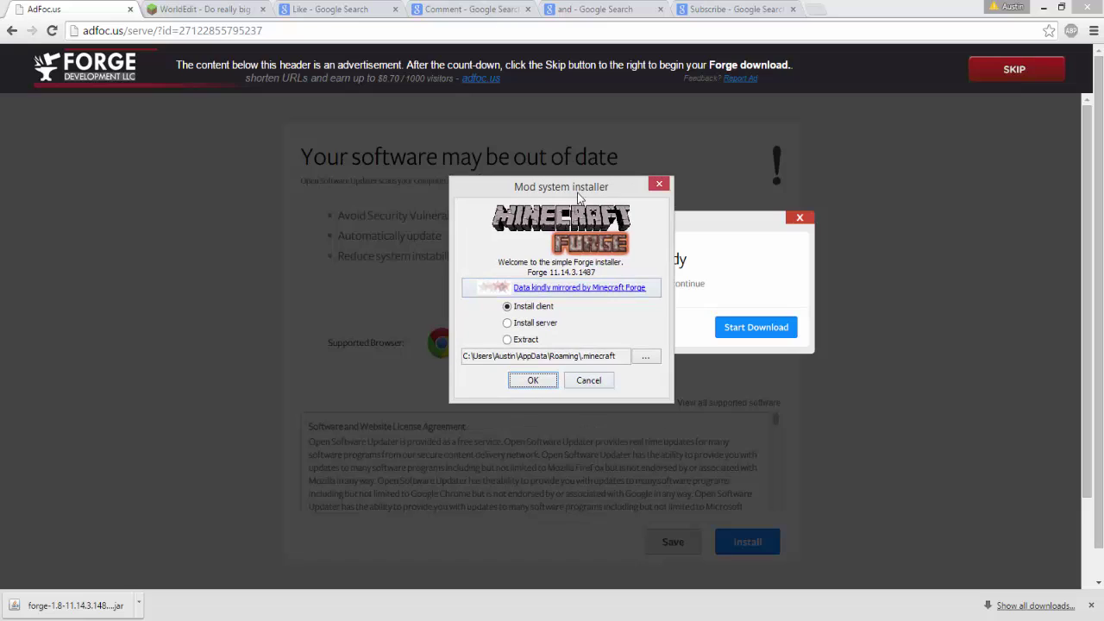
{"action": "left_click", "coordinate": [540, 311]}
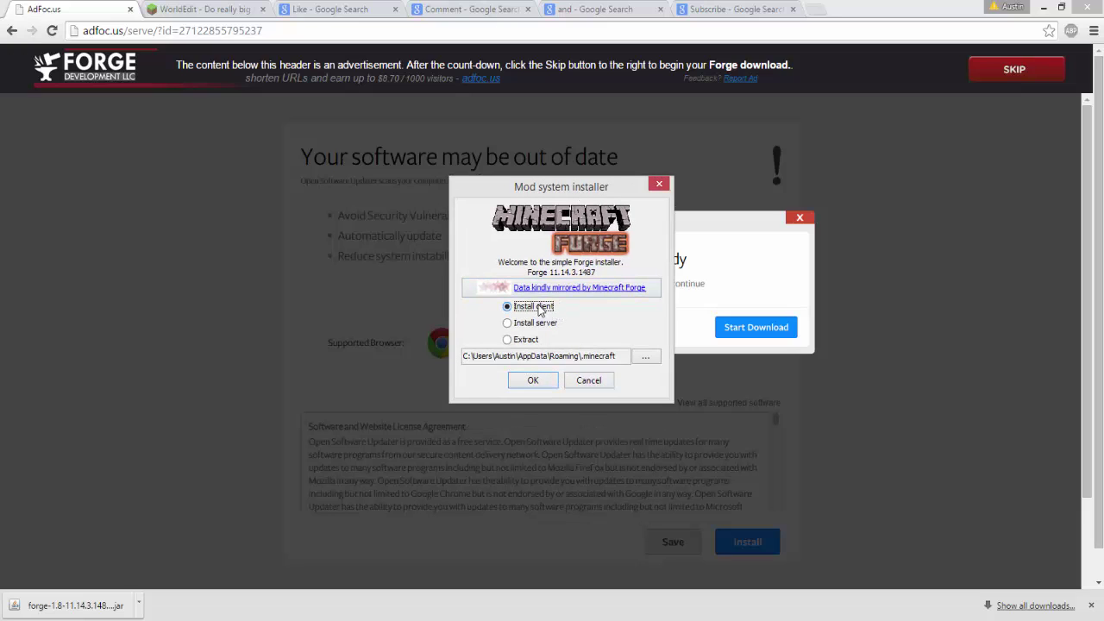
{"action": "left_click", "coordinate": [532, 381]}
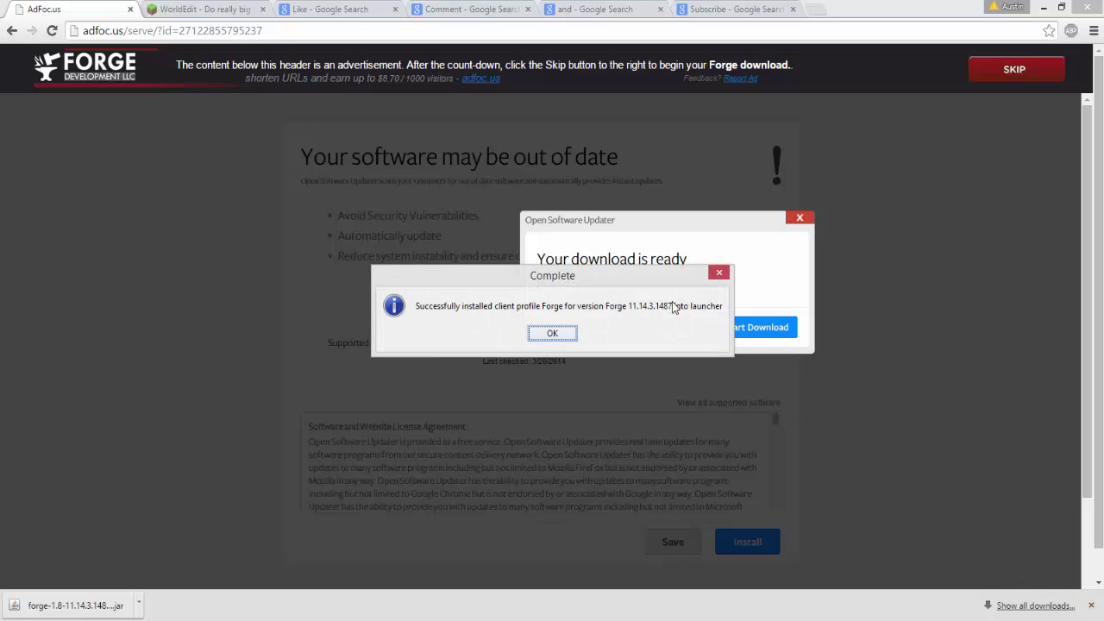
{"action": "key", "text": "Return"}
{"action": "left_click", "coordinate": [1091, 606]}
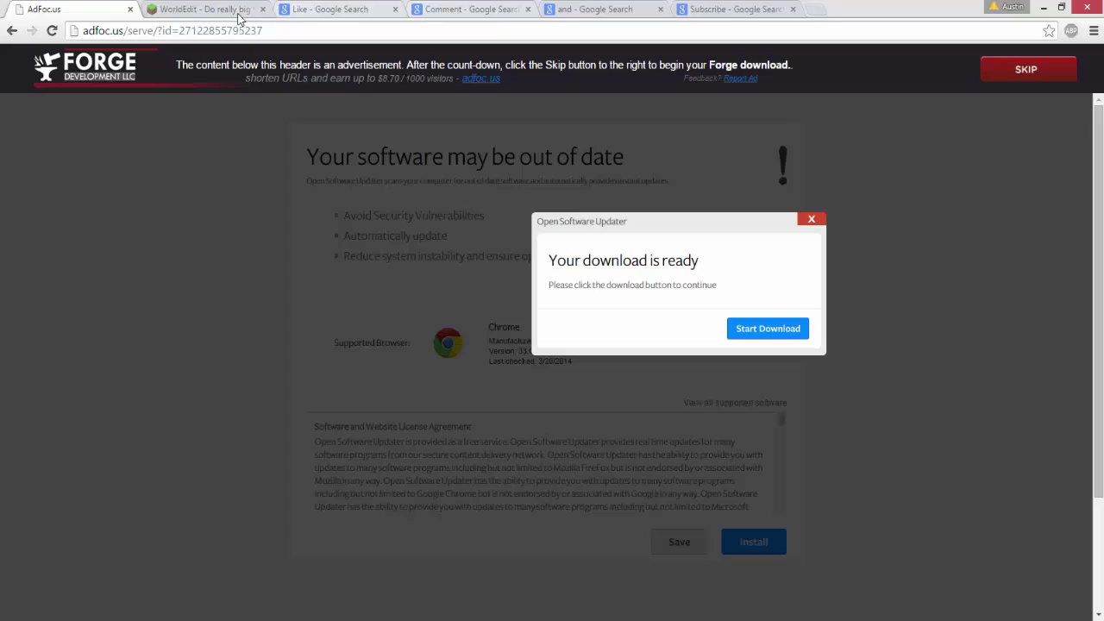
Close the advertisement page and open the WorldEdit thread's Download for Forge link in a new tab.
{"action": "left_click", "coordinate": [132, 9]}
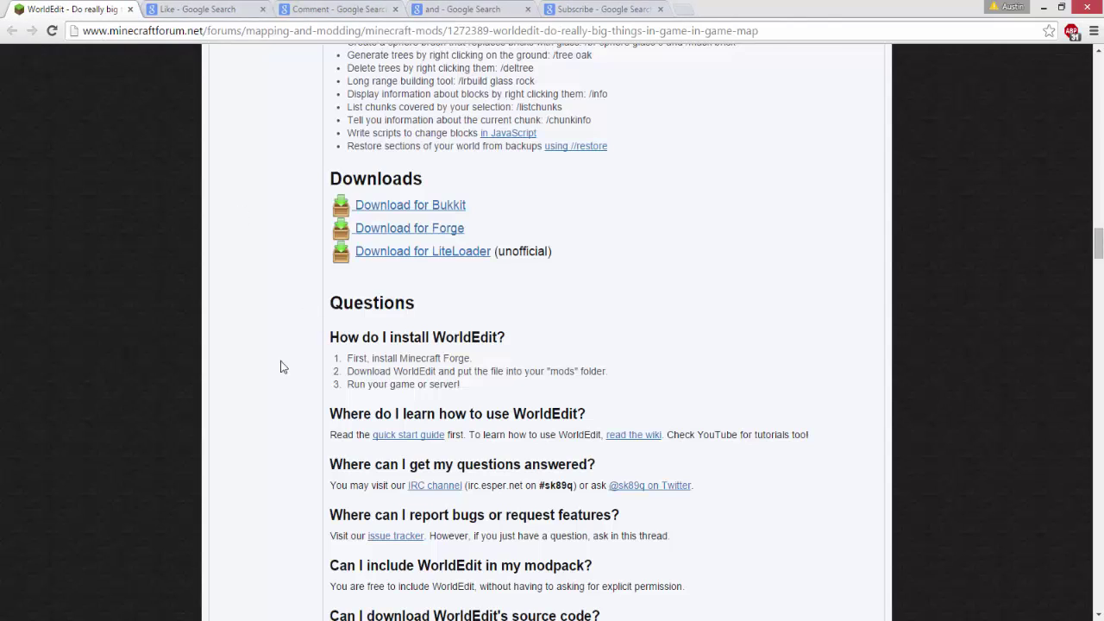
{"action": "scroll", "coordinate": [281, 367], "scroll_direction": "up", "scroll_amount": 15}
{"action": "scroll", "coordinate": [406, 183], "scroll_direction": "down", "scroll_amount": 2}
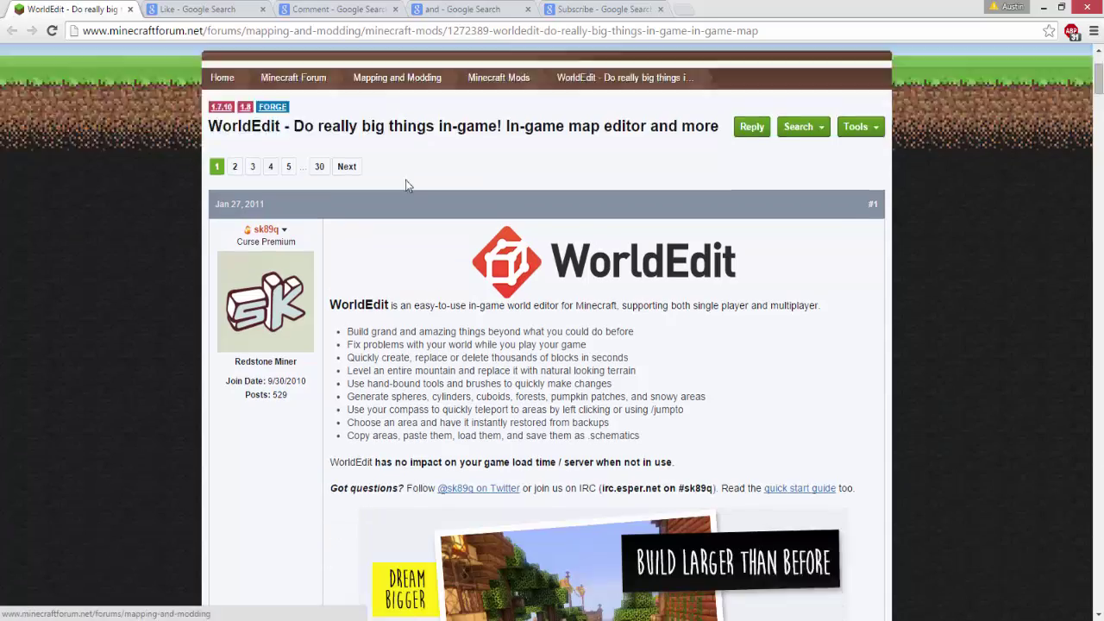
{"action": "scroll", "coordinate": [408, 184], "scroll_direction": "down", "scroll_amount": 20}
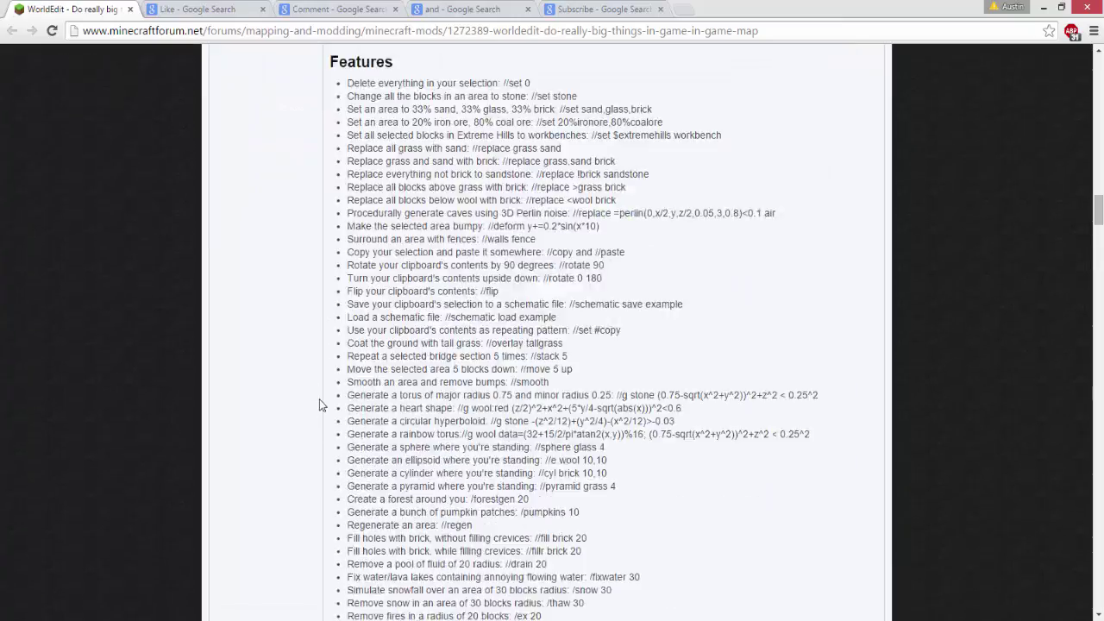
{"action": "scroll", "coordinate": [319, 405], "scroll_direction": "down", "scroll_amount": 9}
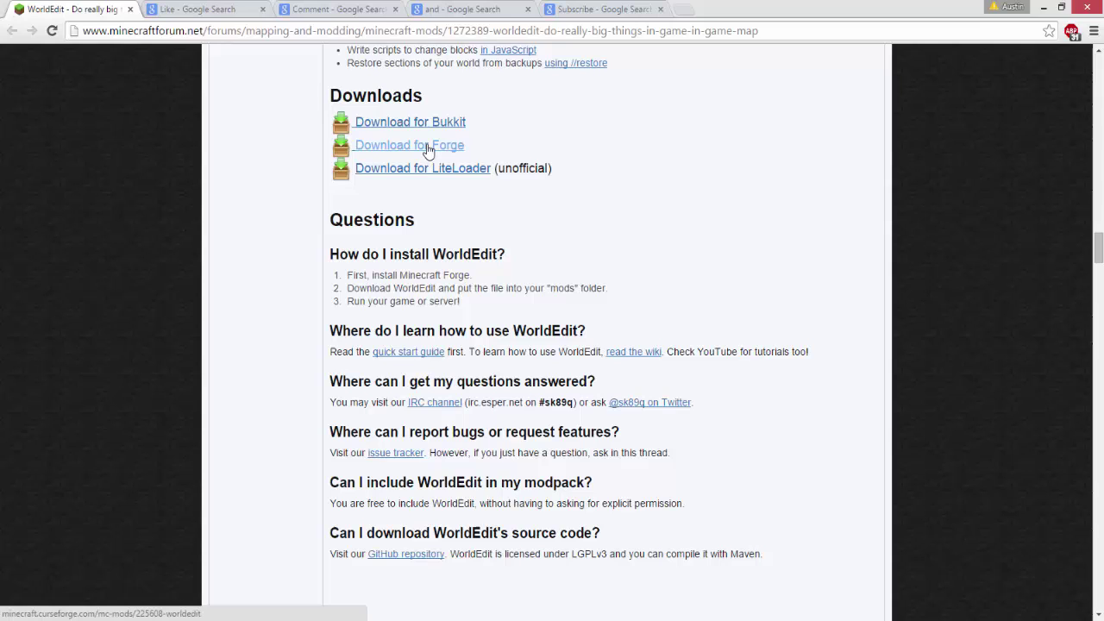
{"action": "right_click", "coordinate": [426, 150]}
{"action": "left_click", "coordinate": [470, 154]}
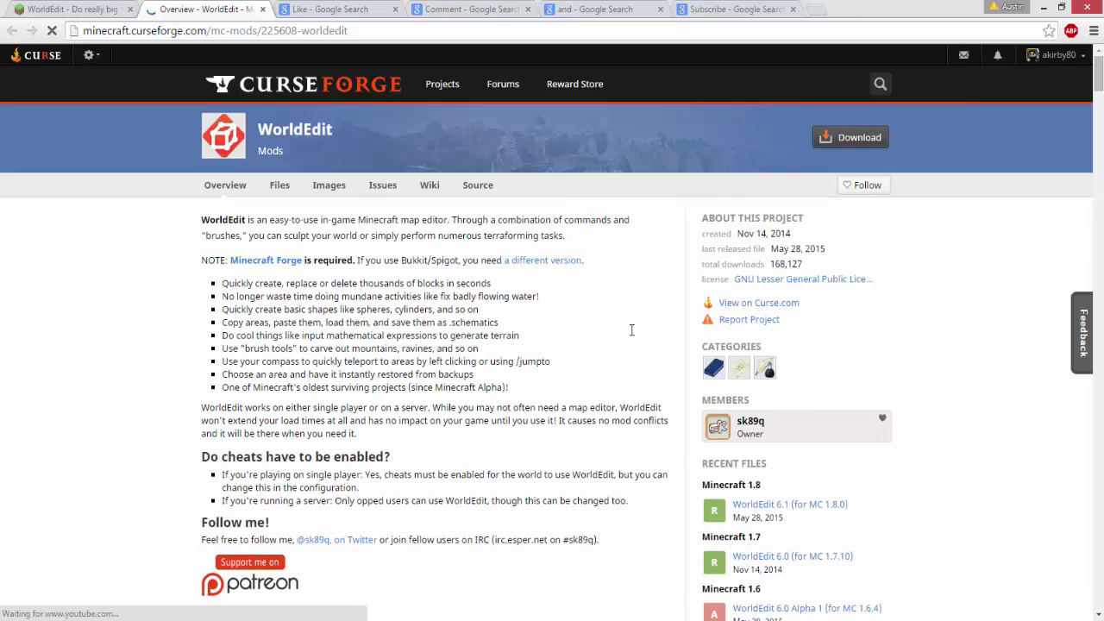
Download WorldEdit 6.1 (for MC 1.8.0) from the project's file list and keep the flagged jar file.
{"action": "scroll", "coordinate": [631, 330], "scroll_direction": "down", "scroll_amount": 2}
{"action": "scroll", "coordinate": [736, 318], "scroll_direction": "up", "scroll_amount": 1}
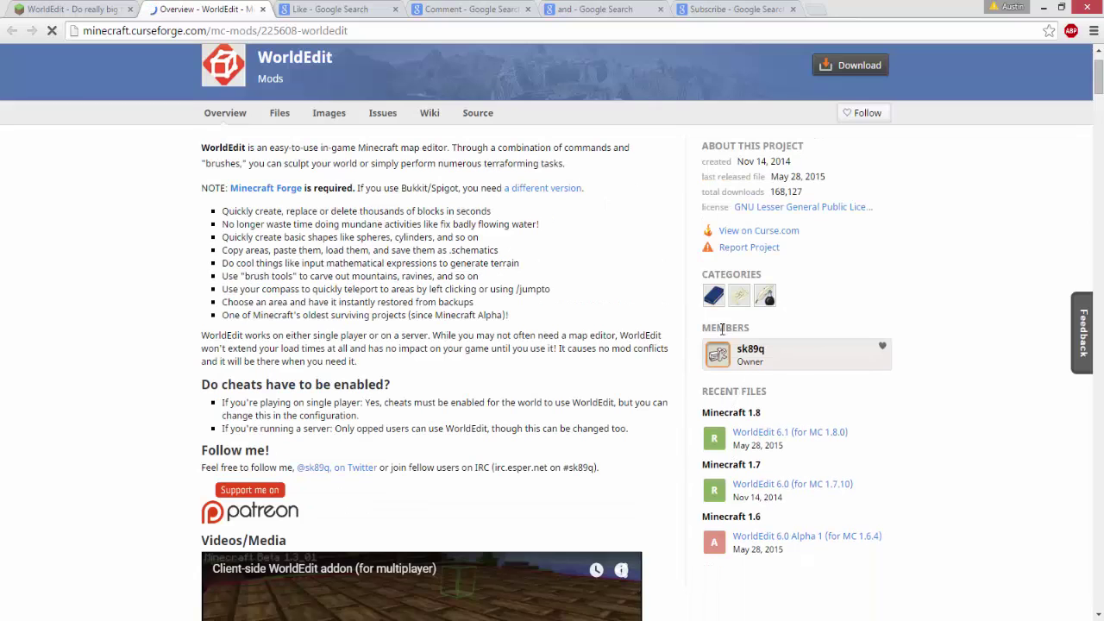
{"action": "left_click", "coordinate": [281, 115]}
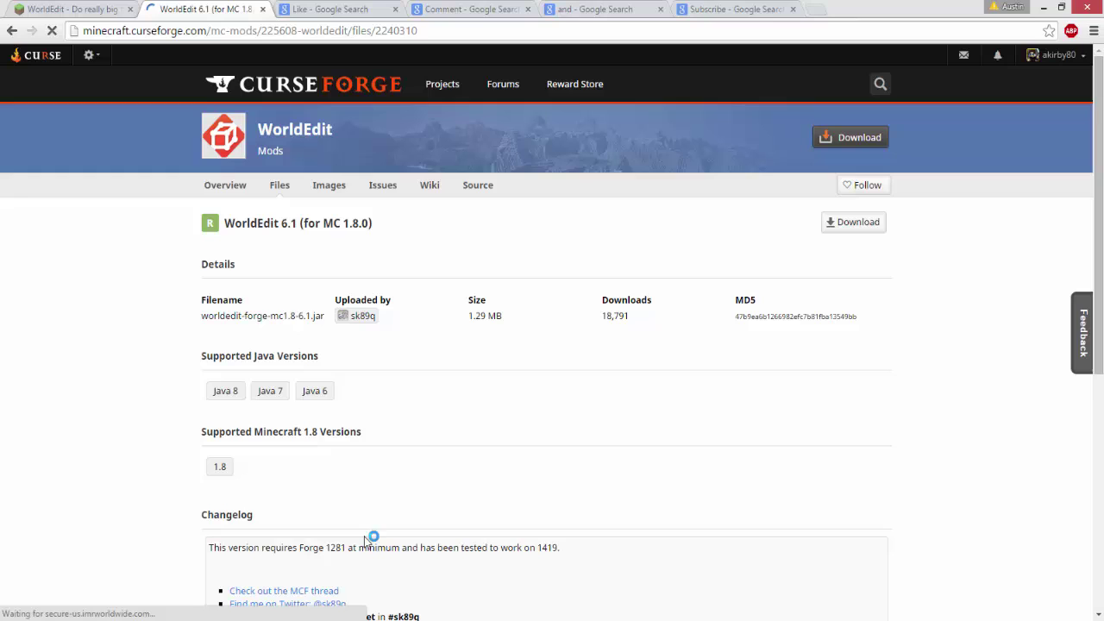
{"action": "left_click", "coordinate": [843, 236]}
{"action": "left_click", "coordinate": [247, 607]}
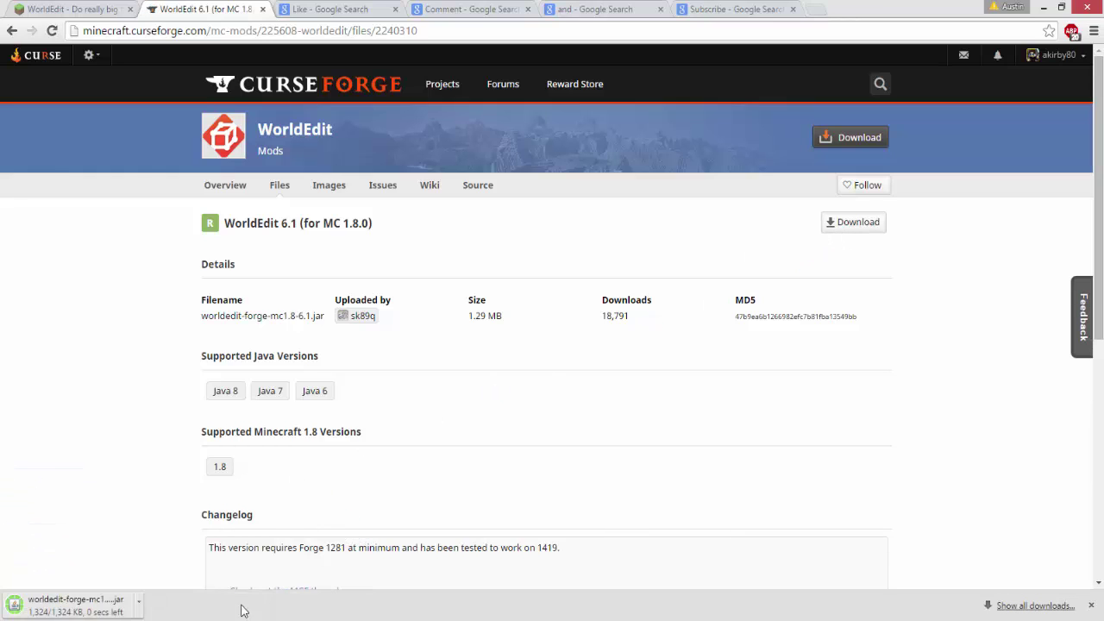
Show the downloaded WorldEdit jar in its folder and open the .minecraft folder in a second window.
{"action": "left_click", "coordinate": [141, 607]}
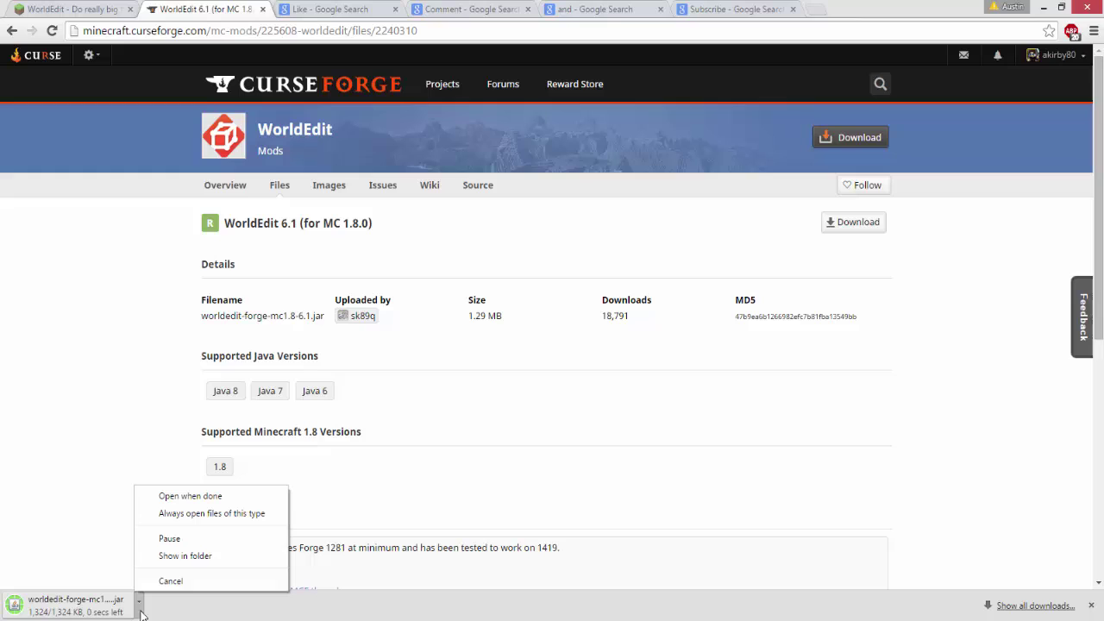
{"action": "left_click", "coordinate": [197, 557]}
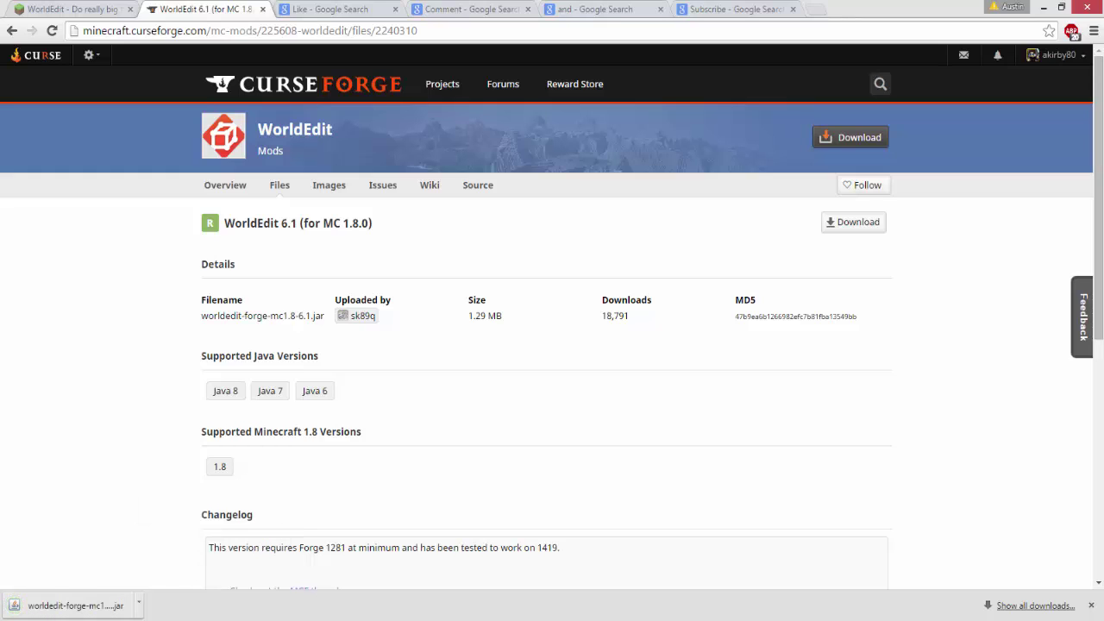
{"action": "left_click", "coordinate": [138, 606]}
{"action": "left_click", "coordinate": [171, 556]}
{"action": "right_click", "coordinate": [104, 619]}
{"action": "left_click", "coordinate": [77, 376]}
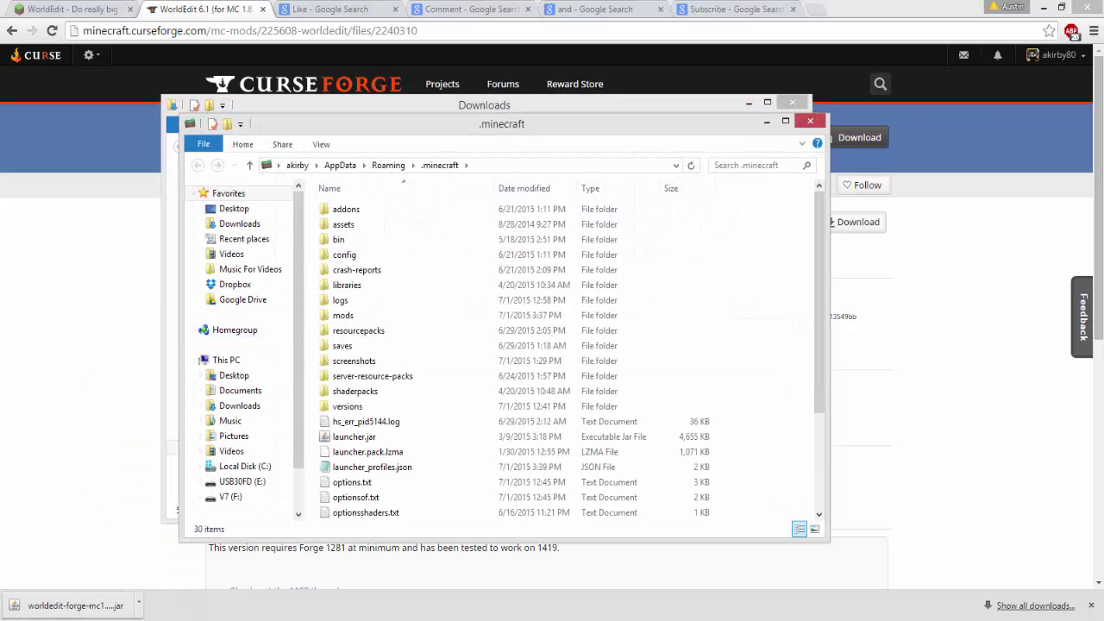
{"action": "key", "text": "super"}
{"action": "mouse_move", "coordinate": [133, 531]}
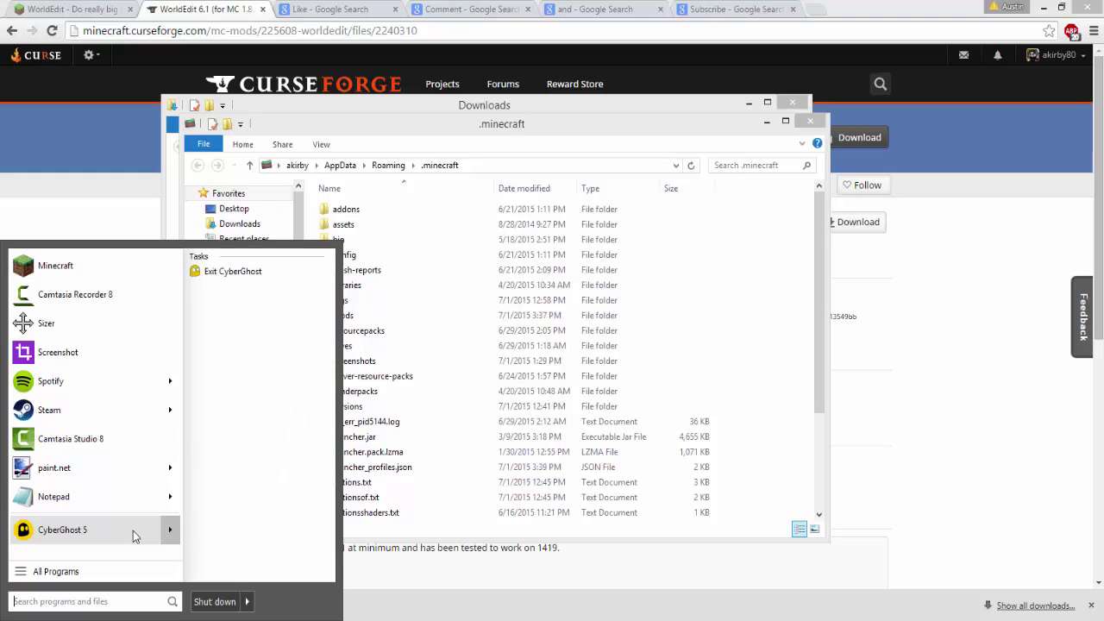
{"action": "type", "text": "Run"}
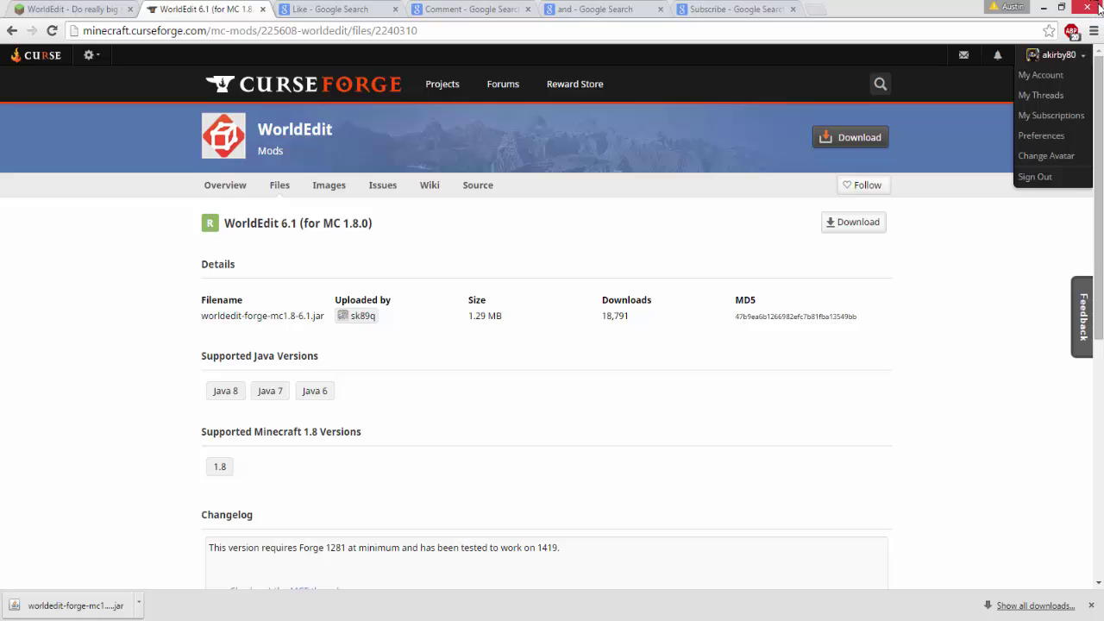
Open the Roaming folder by running %appdata%, go to its .minecraft folder, and close that window.
{"action": "mouse_move", "coordinate": [1100, 8]}
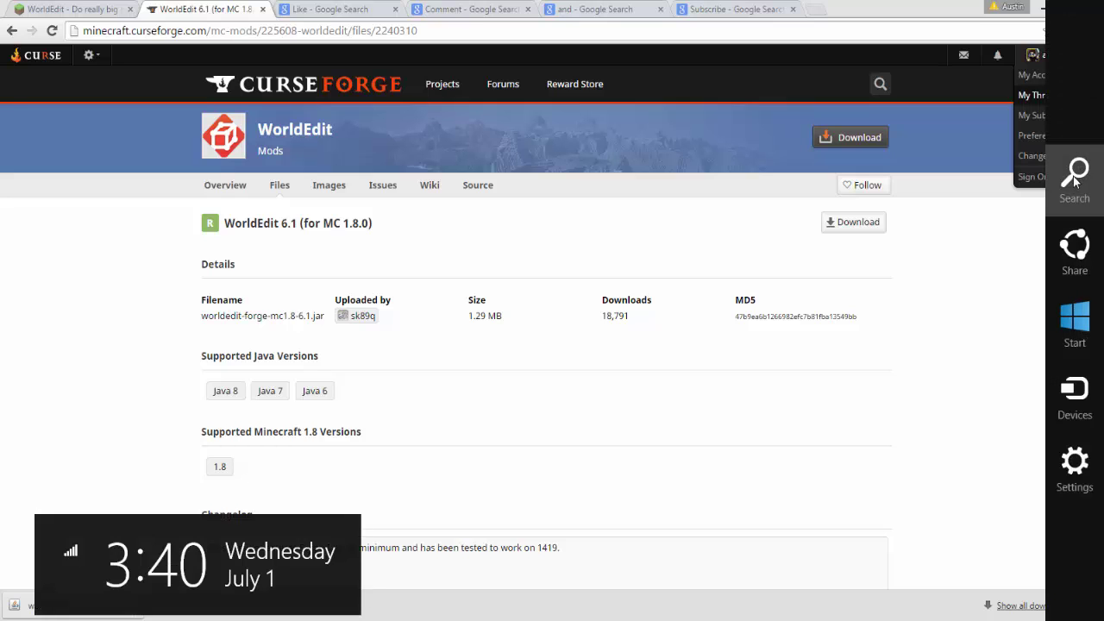
{"action": "left_click", "coordinate": [1075, 183]}
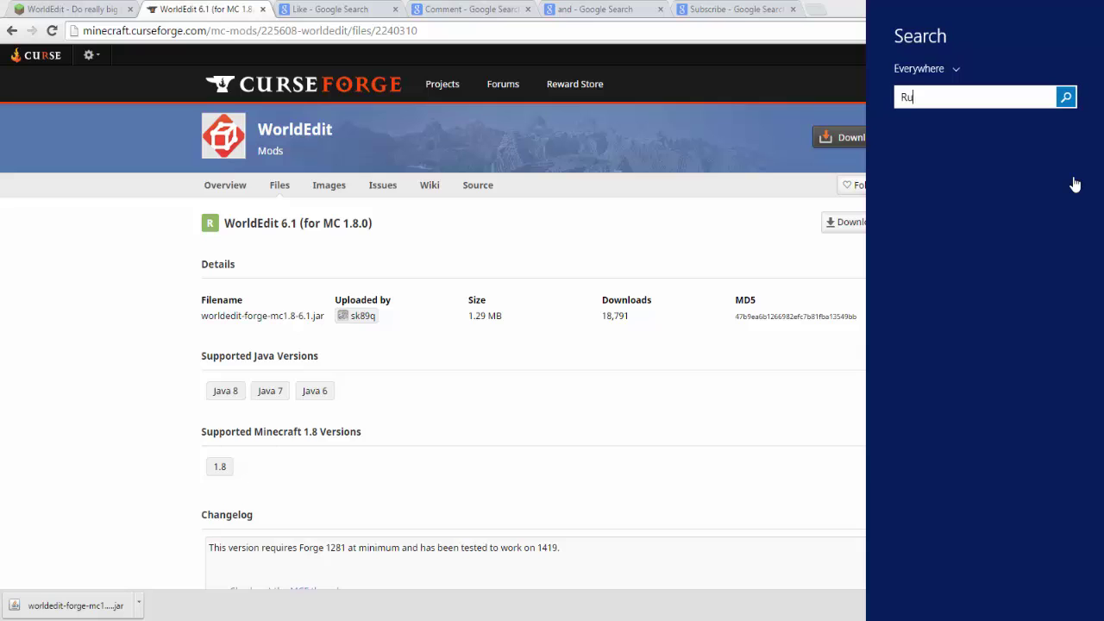
{"action": "left_click", "coordinate": [999, 152]}
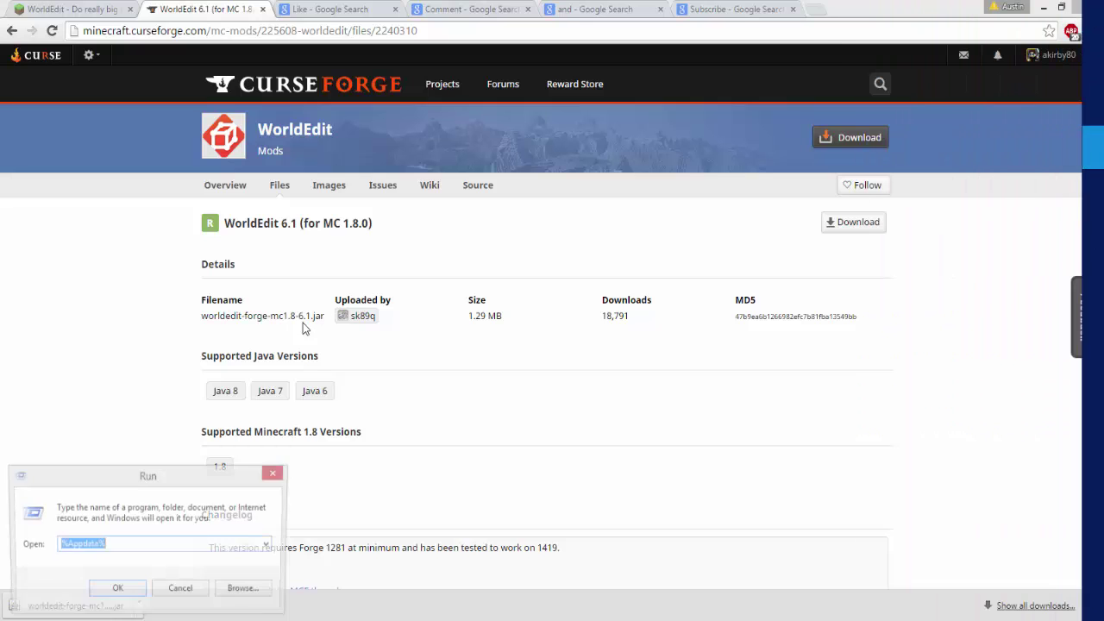
{"action": "left_click_drag", "start_coordinate": [177, 476], "coordinate": [555, 162]}
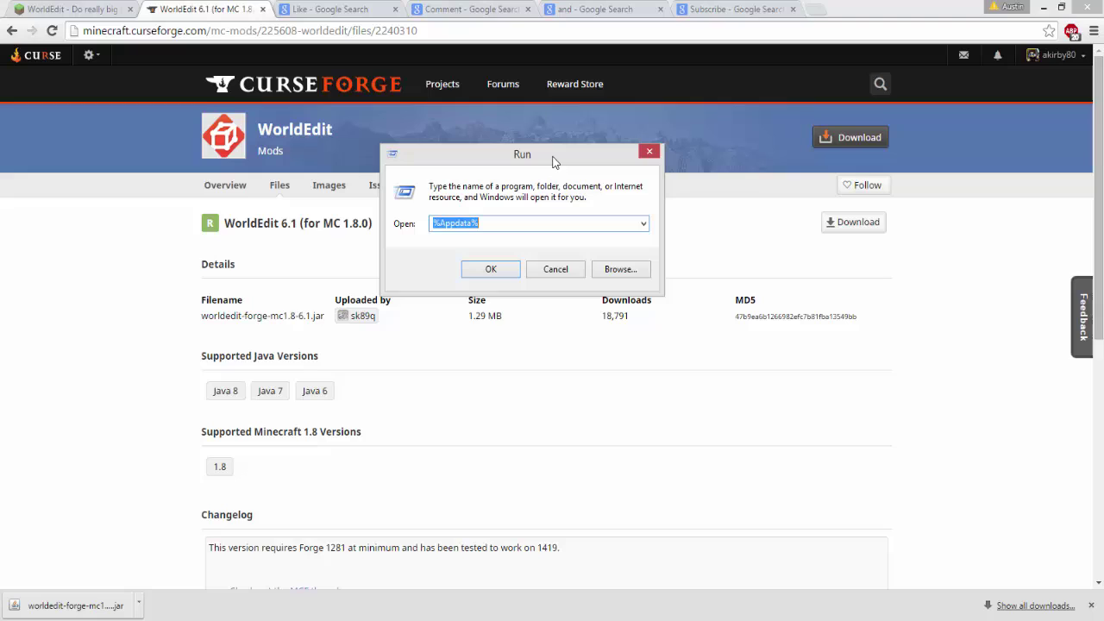
{"action": "type", "text": "%appdata"}
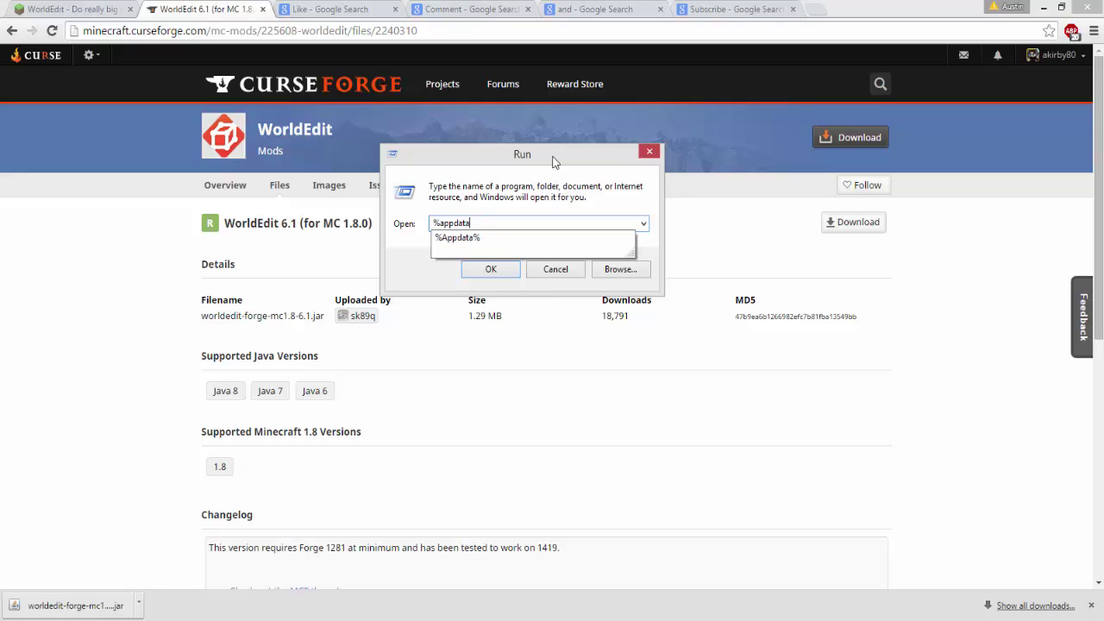
{"action": "type", "text": "%"}
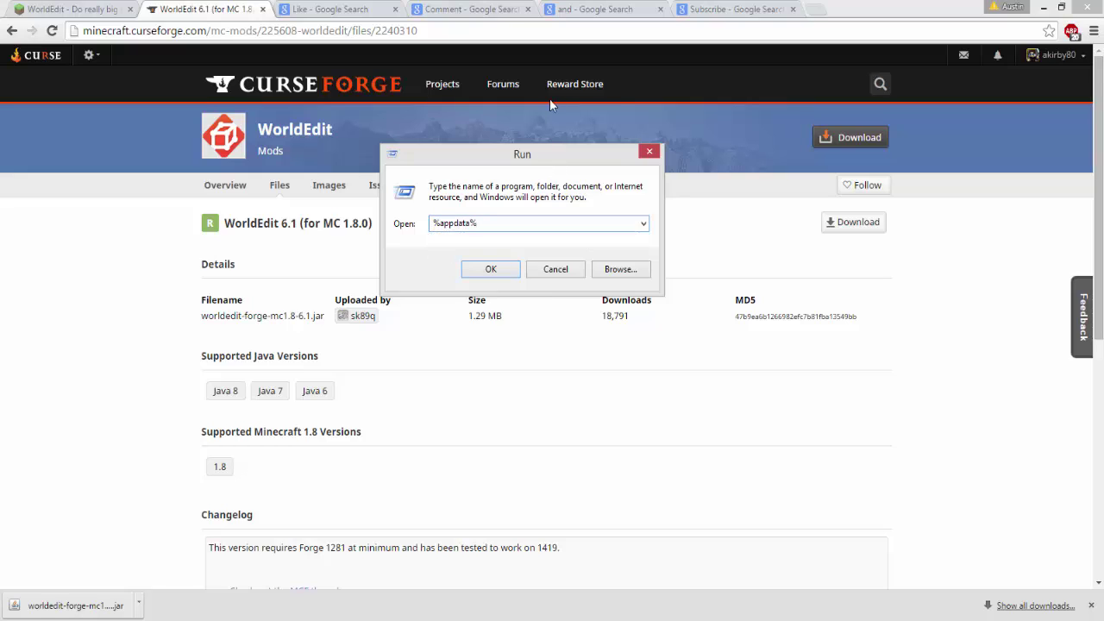
{"action": "left_click", "coordinate": [489, 271]}
{"action": "left_click", "coordinate": [369, 228]}
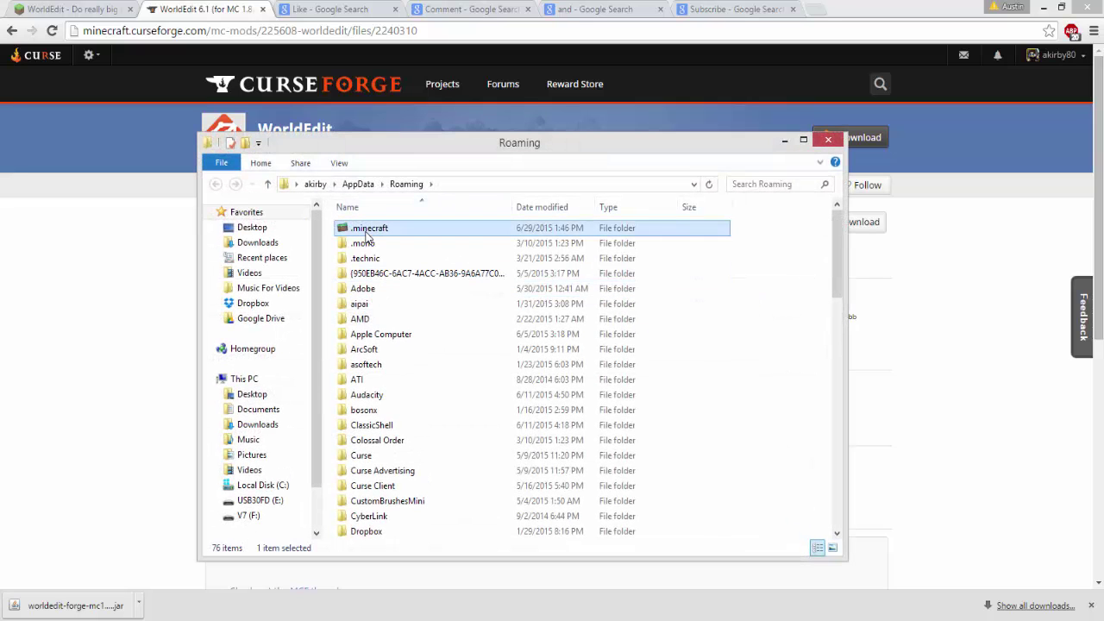
{"action": "double_click", "coordinate": [366, 233]}
{"action": "left_click", "coordinate": [830, 141]}
Bring up the Downloads and .minecraft folder windows and arrange them side by side with the WorldEdit jar visible.
{"action": "mouse_move", "coordinate": [102, 615]}
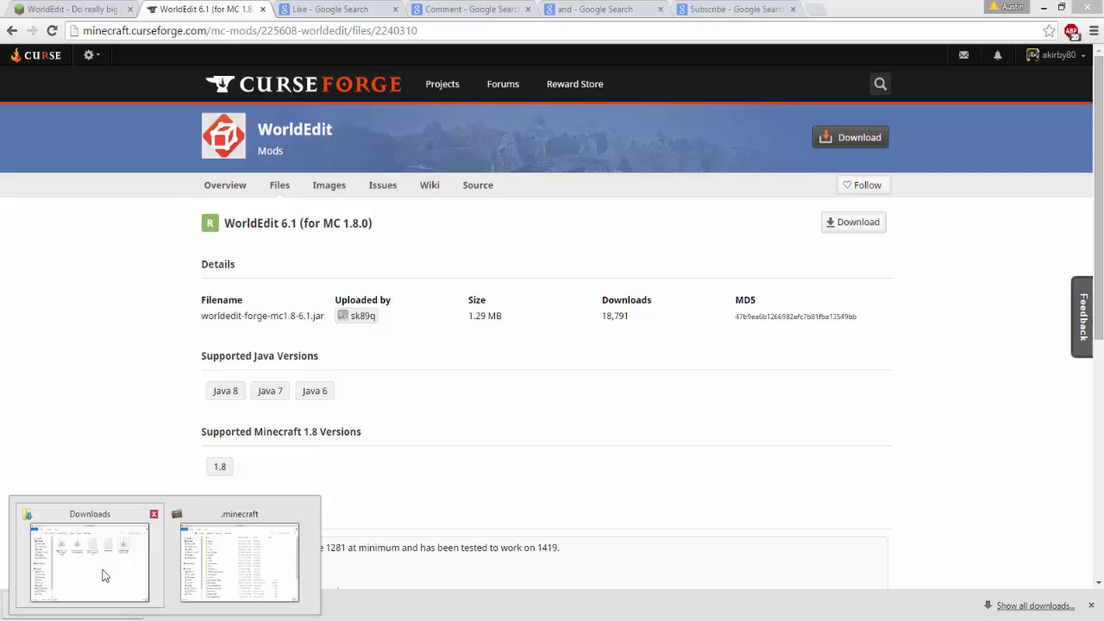
{"action": "left_click", "coordinate": [104, 576]}
{"action": "left_click", "coordinate": [239, 561]}
{"action": "left_click_drag", "start_coordinate": [552, 106], "coordinate": [800, 154]}
{"action": "left_click_drag", "start_coordinate": [661, 111], "coordinate": [442, 98]}
{"action": "left_click_drag", "start_coordinate": [714, 144], "coordinate": [757, 92]}
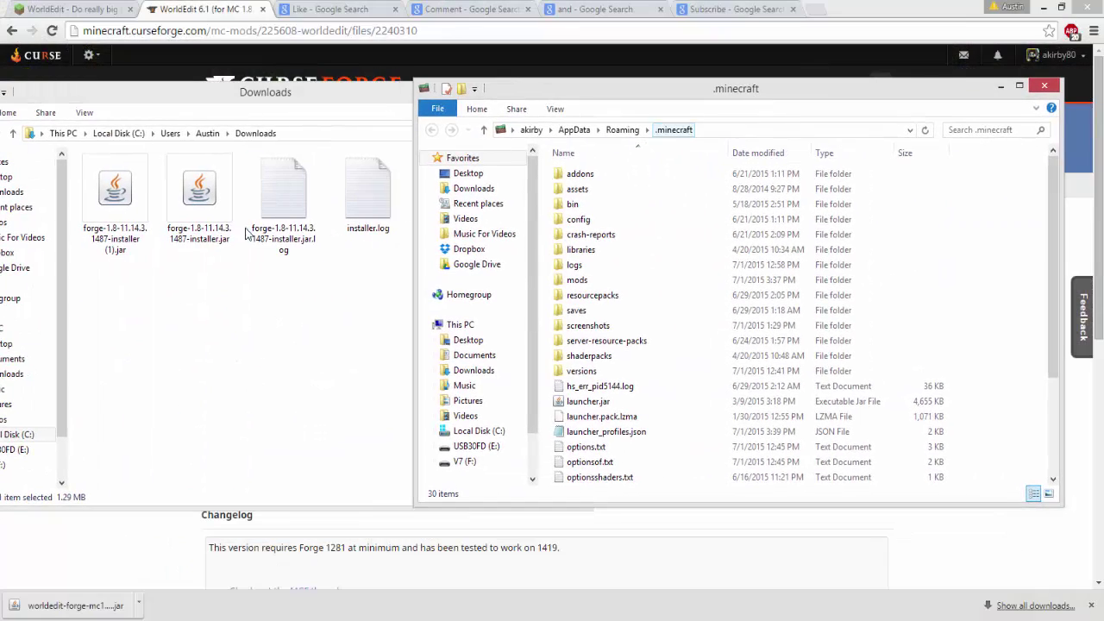
{"action": "left_click_drag", "start_coordinate": [322, 101], "coordinate": [272, 98]}
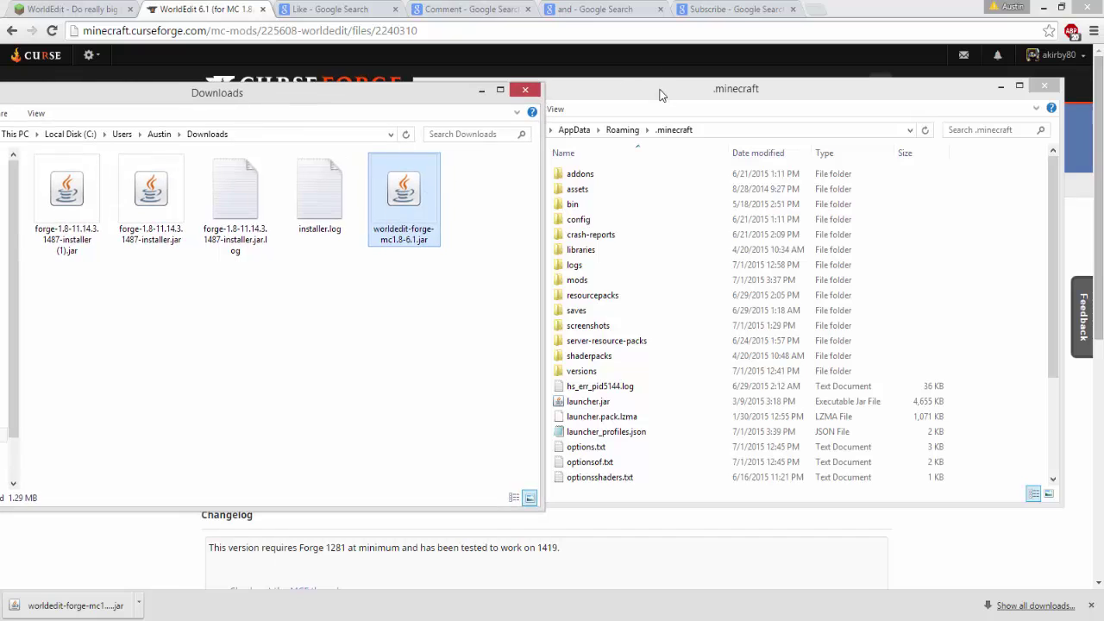
{"action": "left_click_drag", "start_coordinate": [660, 94], "coordinate": [700, 96]}
{"action": "mouse_move", "coordinate": [404, 197]}
{"action": "left_mouse_down"}
{"action": "mouse_move", "coordinate": [678, 253]}
{"action": "mouse_move", "coordinate": [649, 273]}
{"action": "mouse_move", "coordinate": [410, 194]}
{"action": "left_mouse_up"}
Look inside the mods folder, return to .minecraft and display the options for creating a new item there.
{"action": "double_click", "coordinate": [614, 286]}
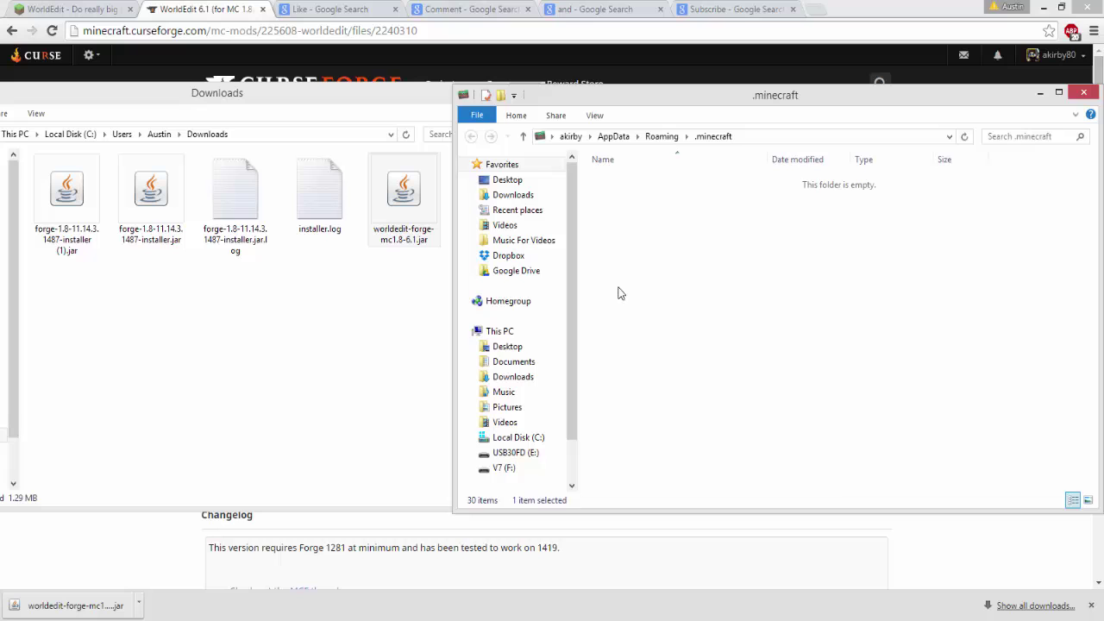
{"action": "key", "text": "BackSpace"}
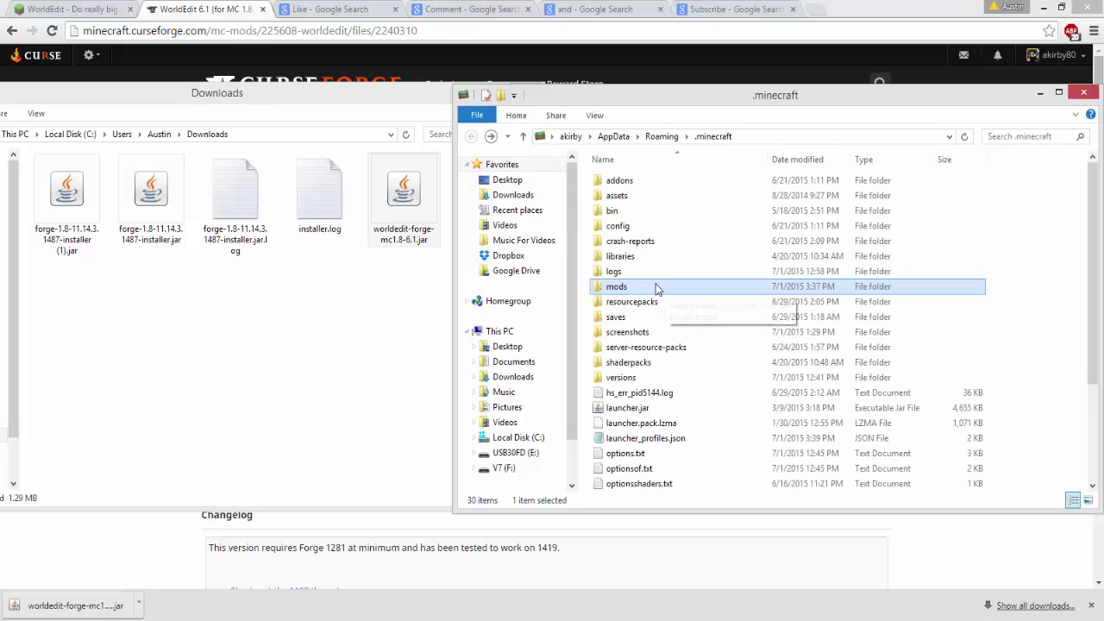
{"action": "left_click", "coordinate": [1044, 296]}
{"action": "right_click", "coordinate": [1042, 296]}
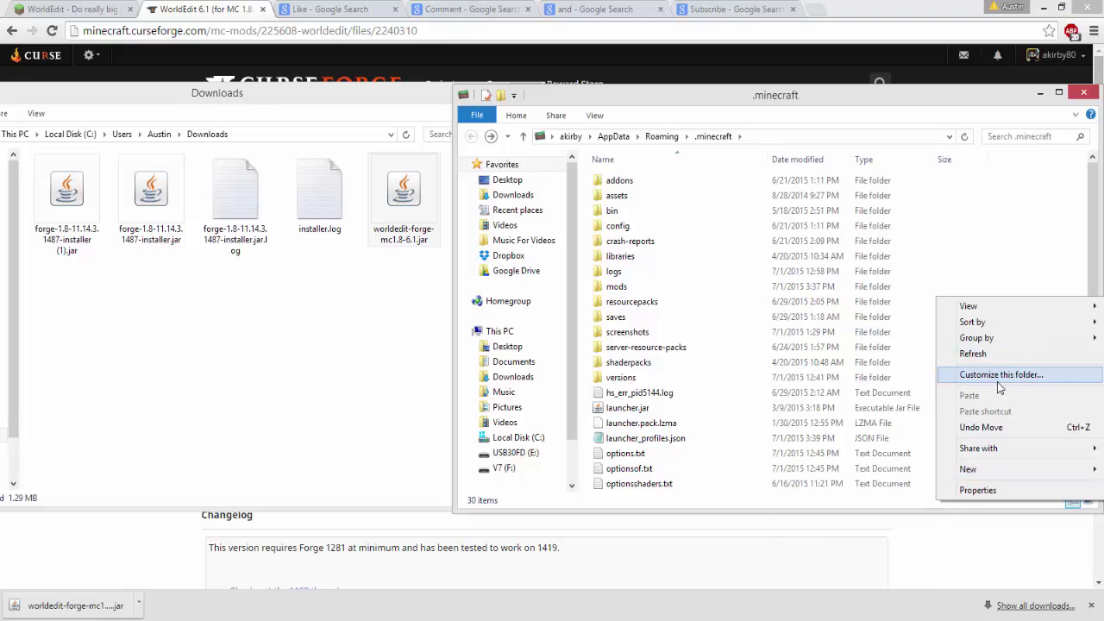
{"action": "mouse_move", "coordinate": [992, 468]}
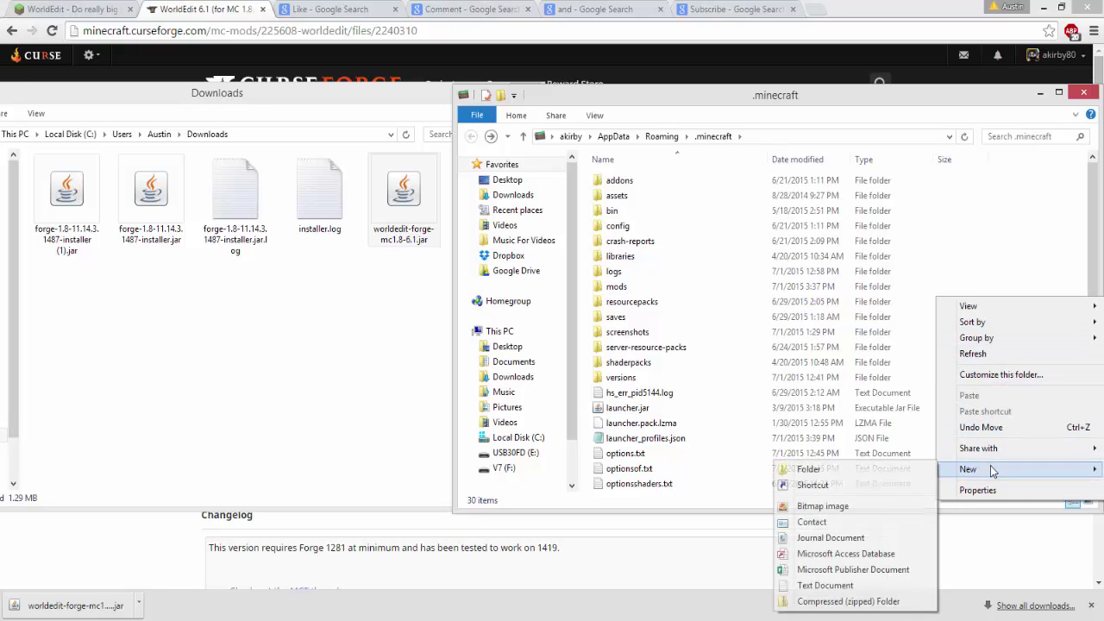
Open the mods folder and move worldedit-forge-mc1.8-6.1.jar into it from Downloads.
{"action": "left_click", "coordinate": [620, 288]}
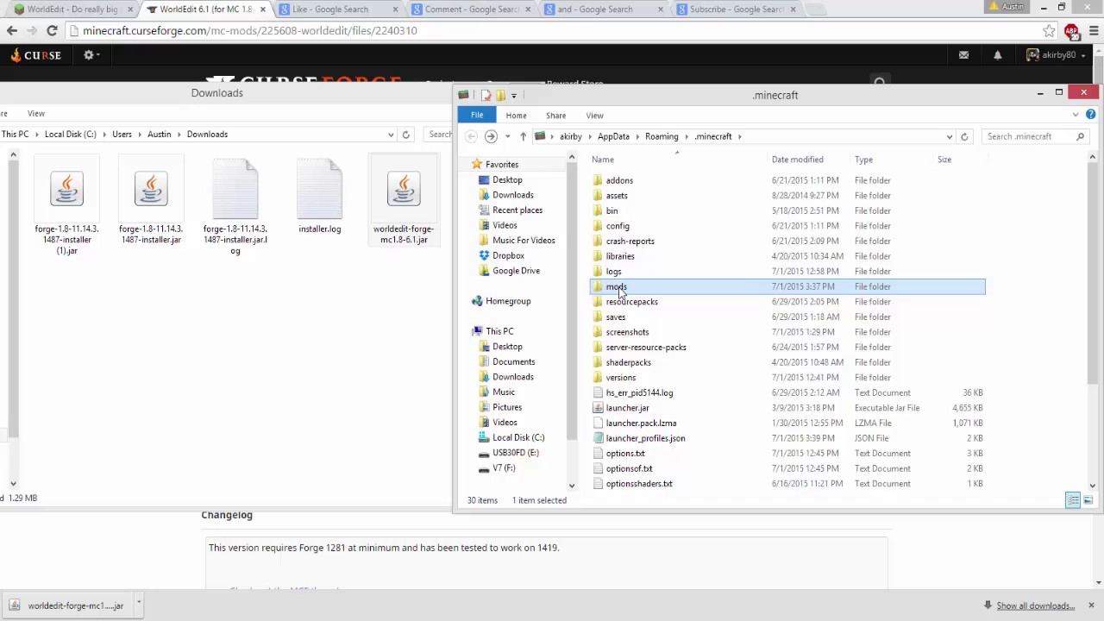
{"action": "double_click", "coordinate": [620, 288]}
{"action": "left_click_drag", "start_coordinate": [396, 214], "coordinate": [815, 274]}
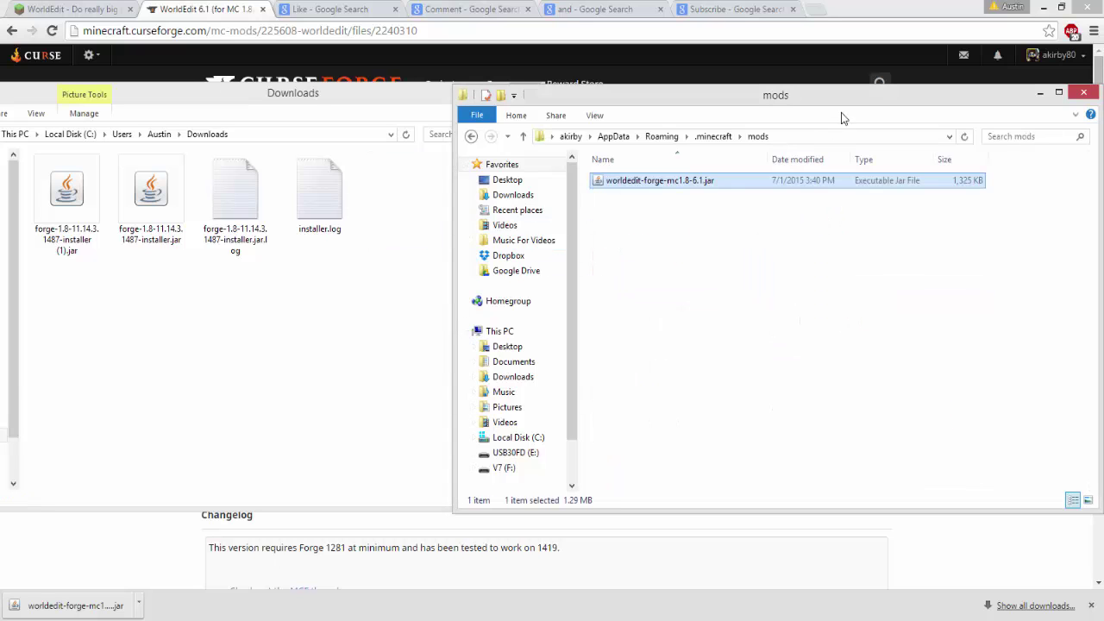
Close the mods and Downloads folder windows and minimize the browser to reach the desktop.
{"action": "left_click_drag", "start_coordinate": [841, 104], "coordinate": [490, 109]}
{"action": "left_click", "coordinate": [734, 97]}
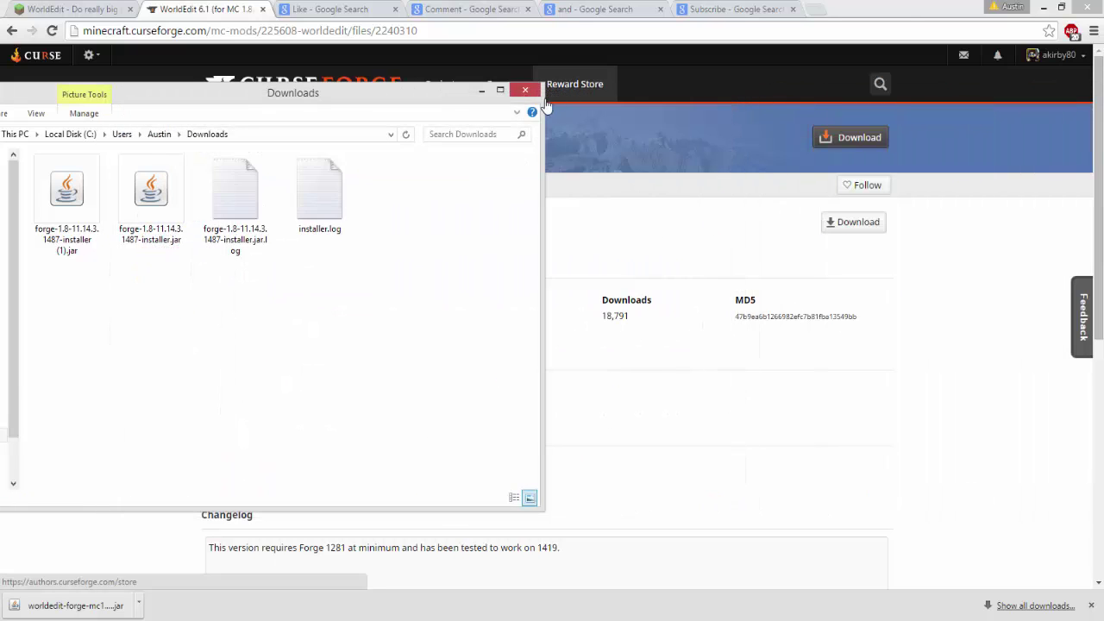
{"action": "left_click", "coordinate": [524, 89]}
{"action": "left_click", "coordinate": [1043, 7]}
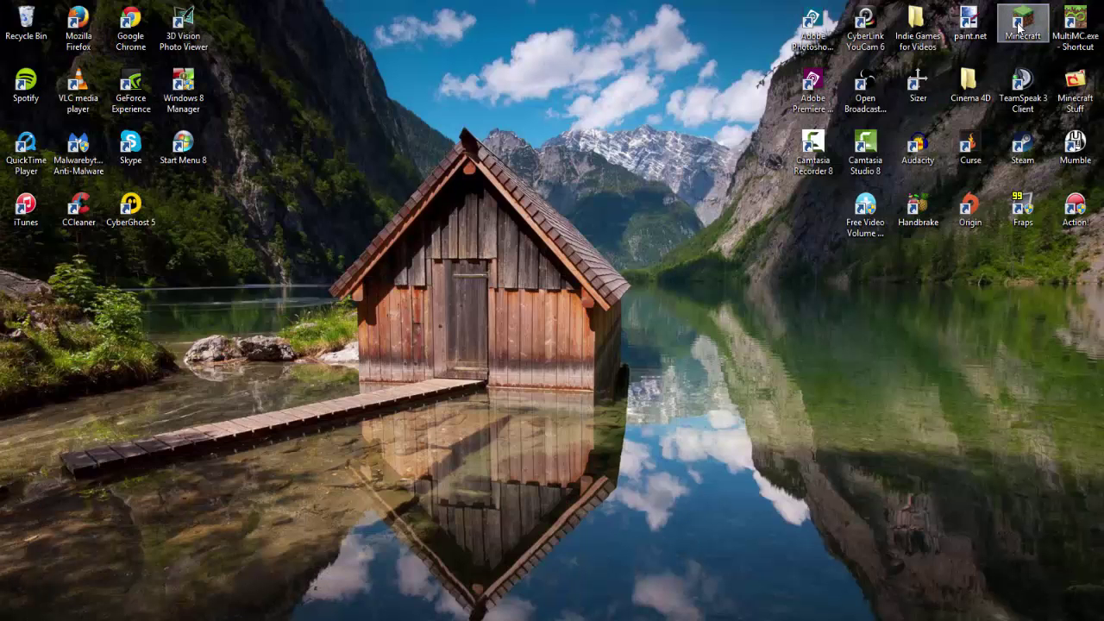
Start the Minecraft launcher, select the Forge profile and open it for editing.
{"action": "double_click", "coordinate": [1019, 27]}
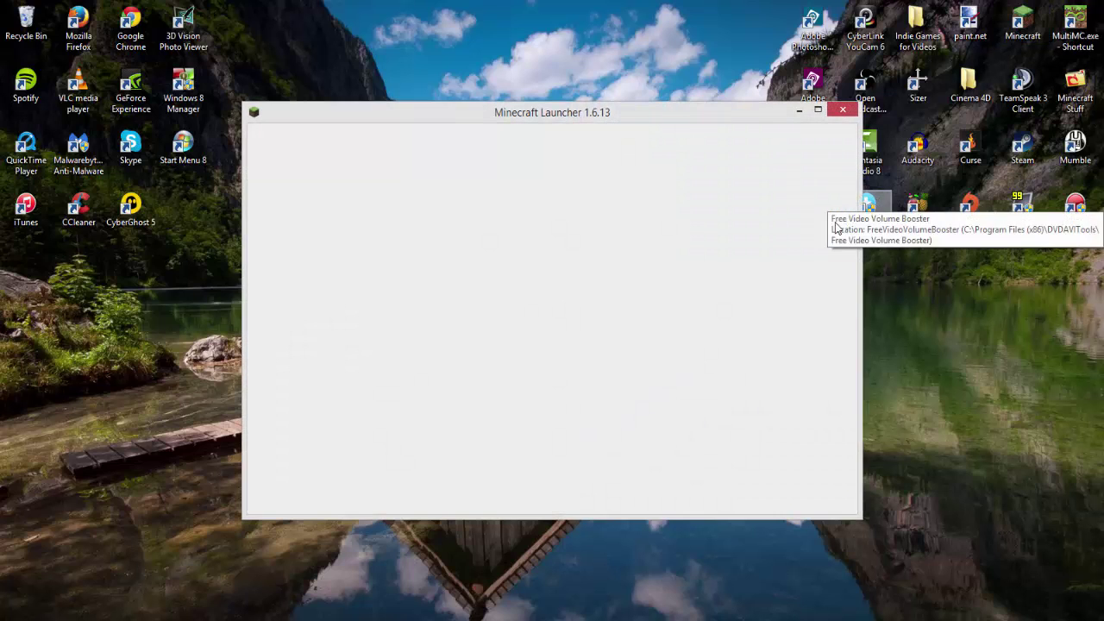
{"action": "left_click_drag", "start_coordinate": [550, 127], "coordinate": [550, 97]}
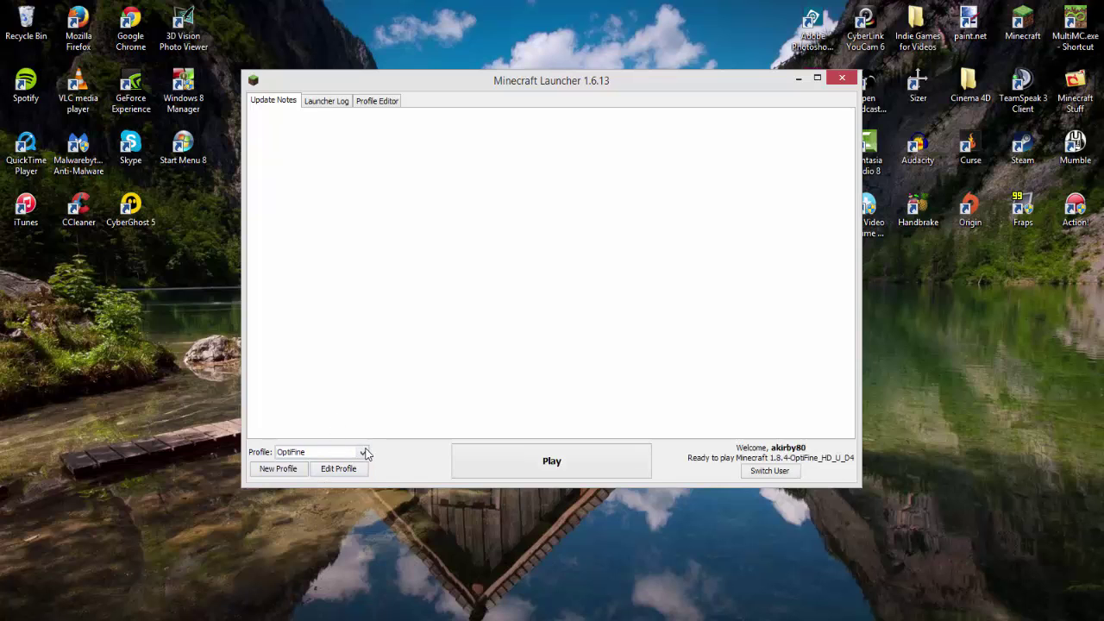
{"action": "left_click", "coordinate": [364, 453]}
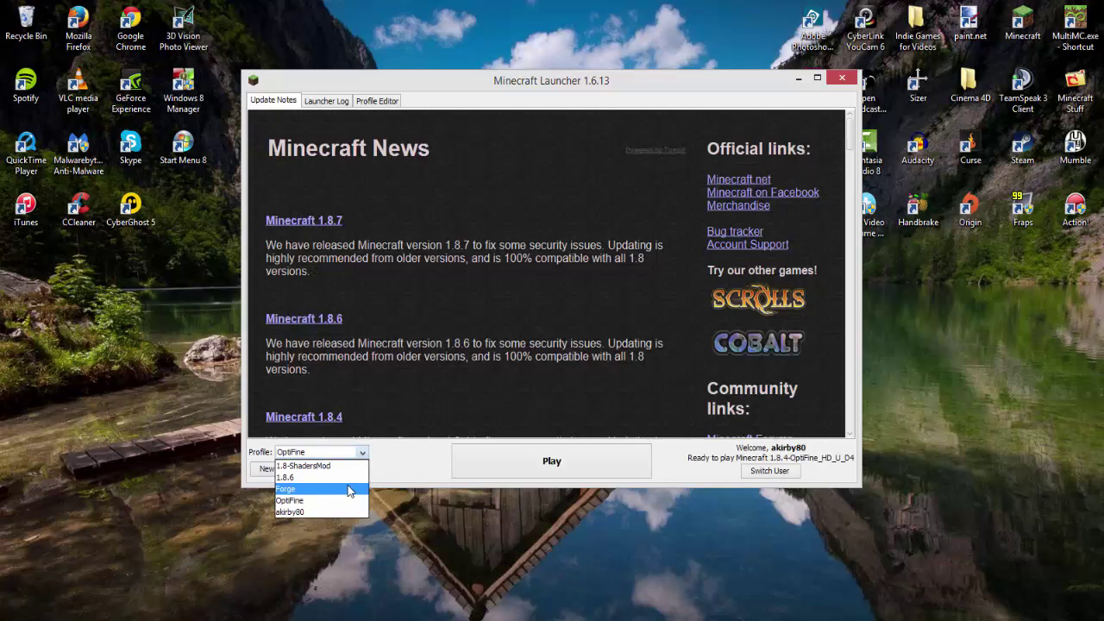
{"action": "left_click", "coordinate": [350, 489]}
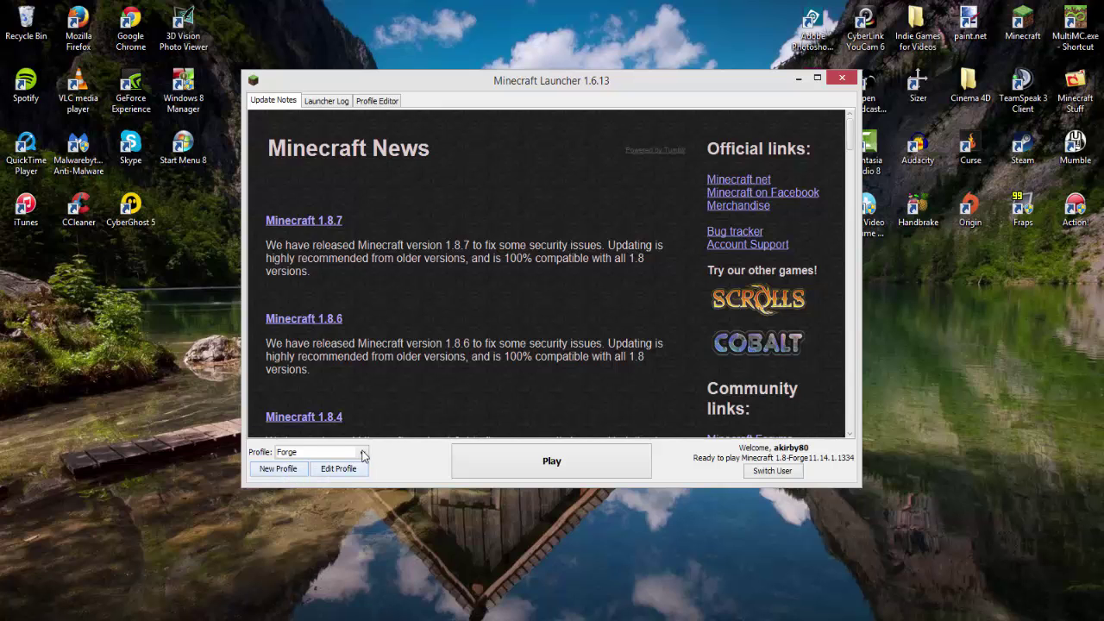
{"action": "left_click", "coordinate": [326, 473]}
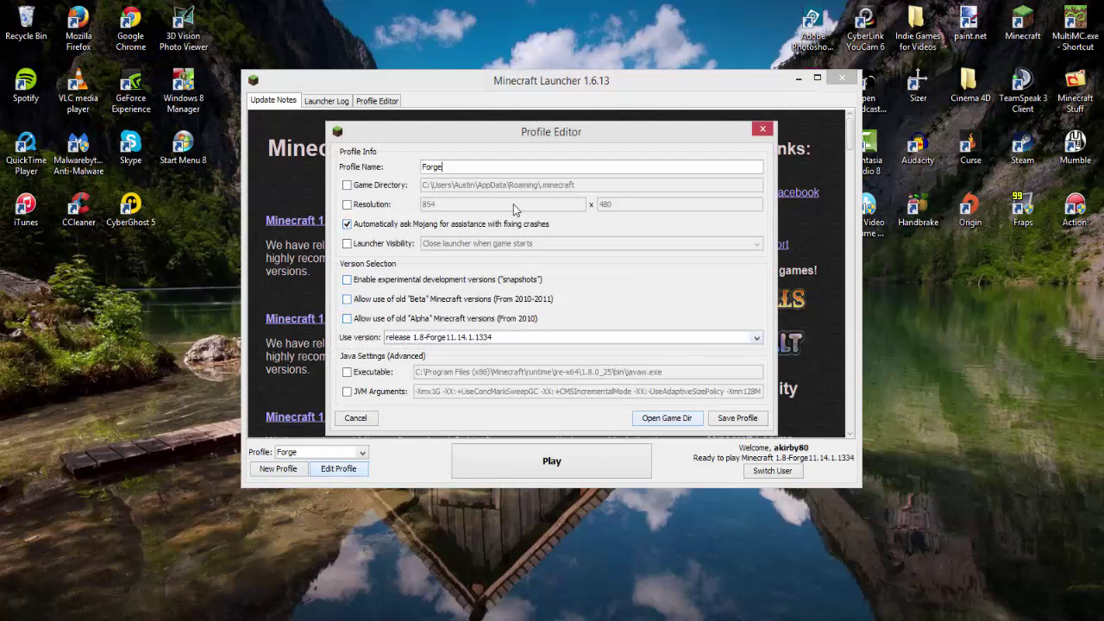
Examine the profile's version list and check the Forge version in the installer's file name in the Downloads folder.
{"action": "left_click", "coordinate": [755, 339]}
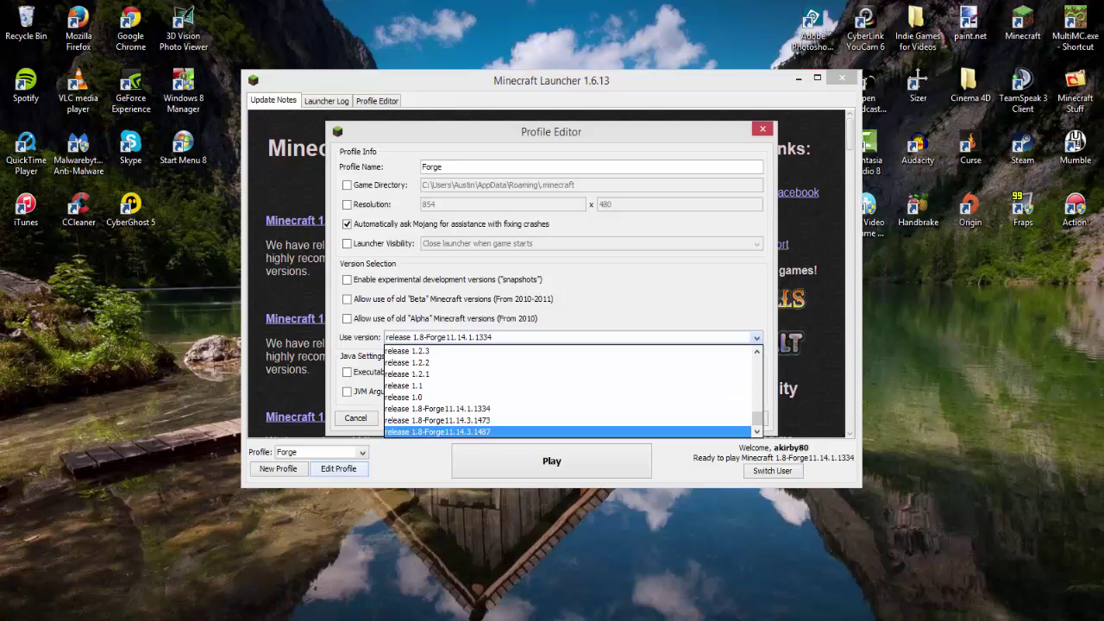
{"action": "key", "text": "alt+Tab"}
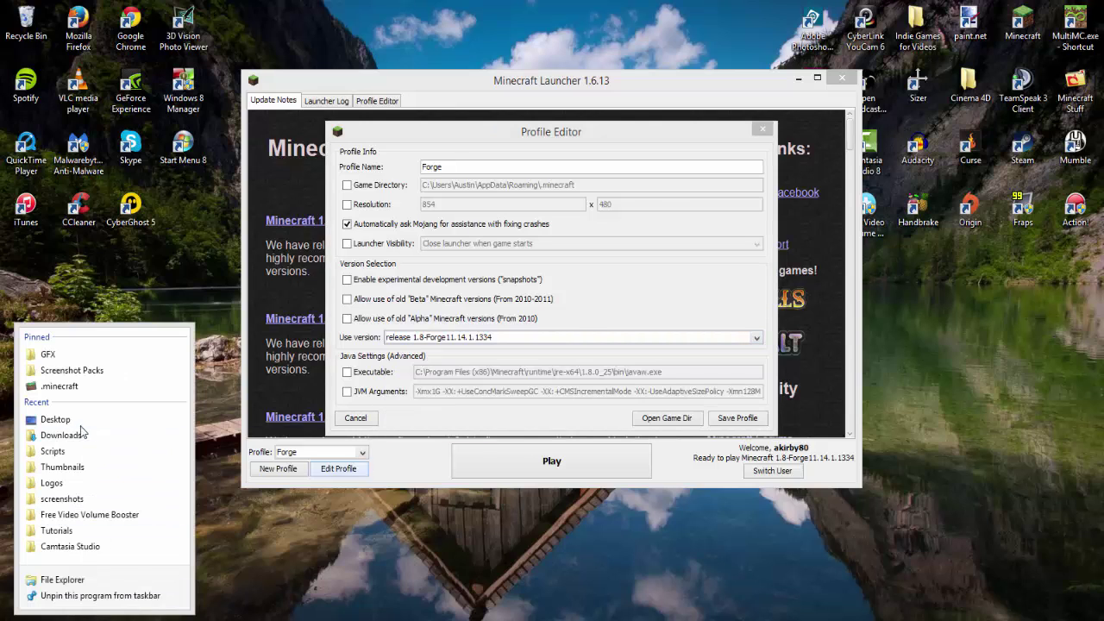
{"action": "left_click", "coordinate": [88, 438]}
{"action": "left_click", "coordinate": [371, 246]}
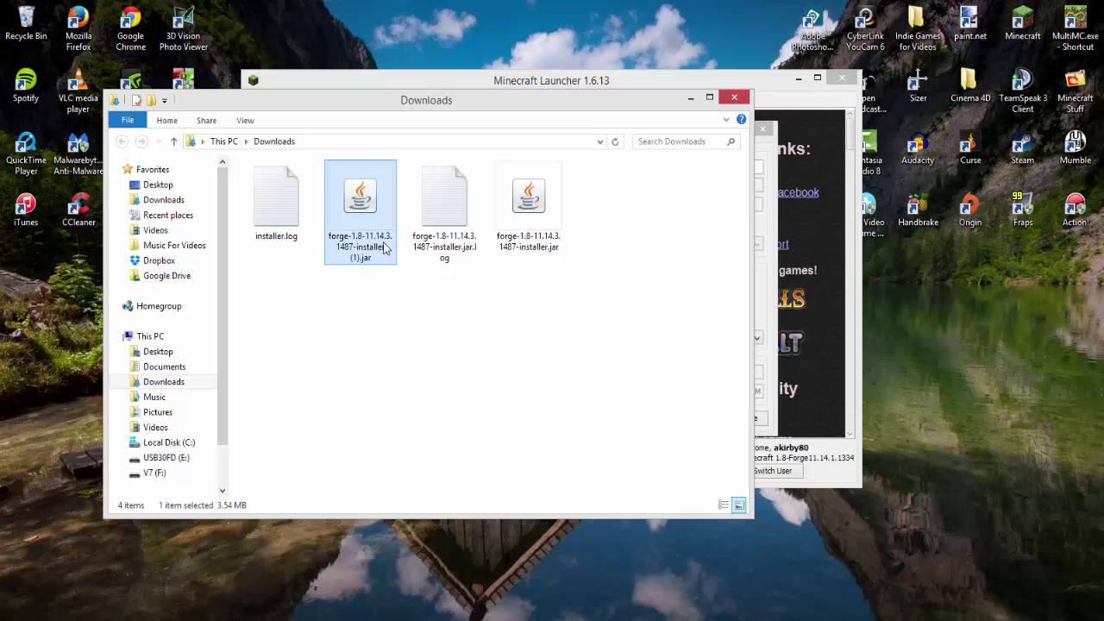
{"action": "left_click", "coordinate": [690, 98]}
Set the Forge profile to use release 1.8-Forge11.14.3.1487 and save the profile.
{"action": "left_click", "coordinate": [479, 341]}
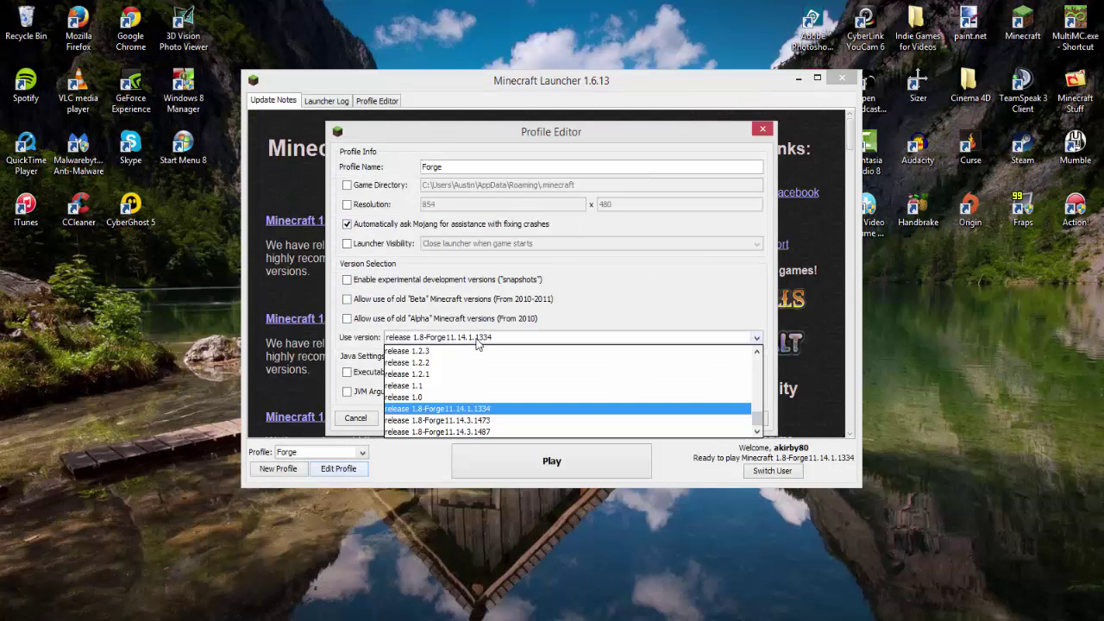
{"action": "left_click", "coordinate": [517, 431]}
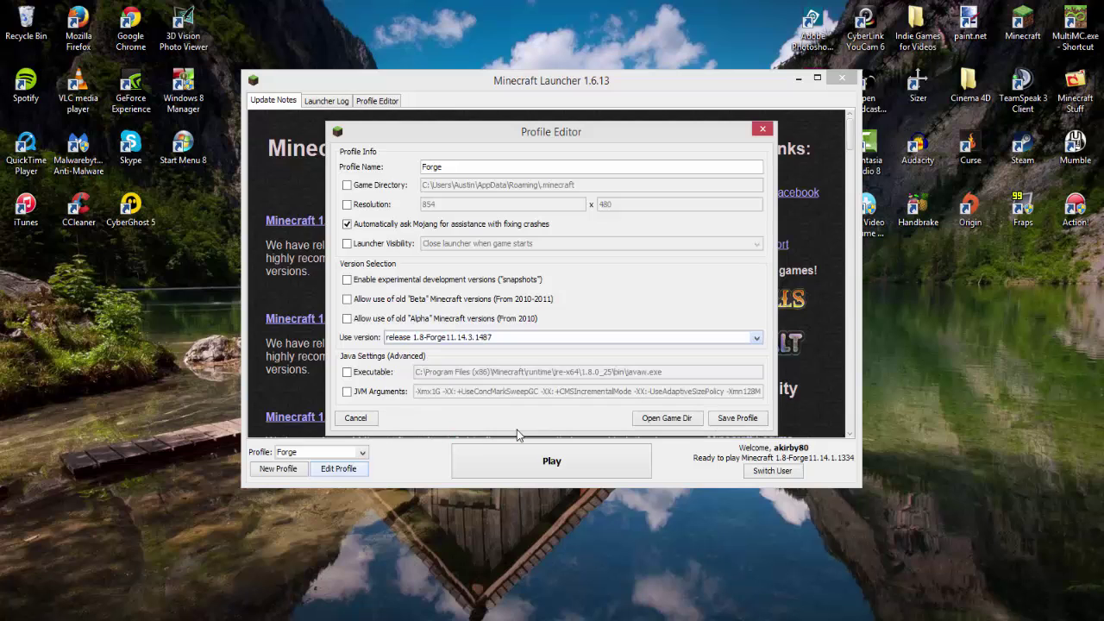
{"action": "left_click", "coordinate": [739, 419]}
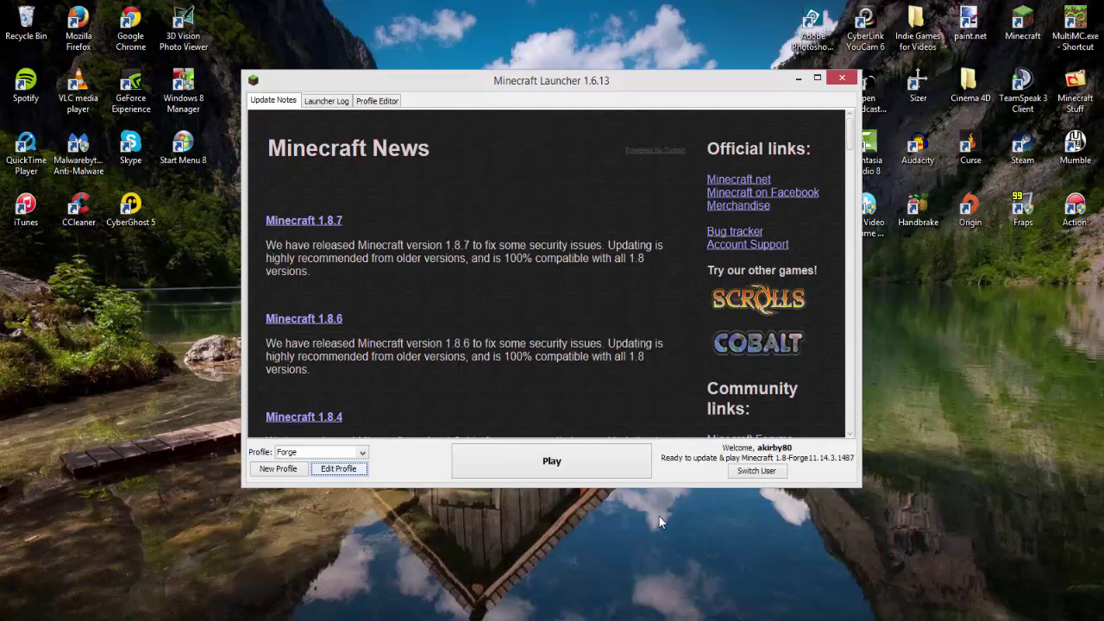
Launch the game with the Forge profile and load the singleplayer world named New World.
{"action": "left_click", "coordinate": [595, 468]}
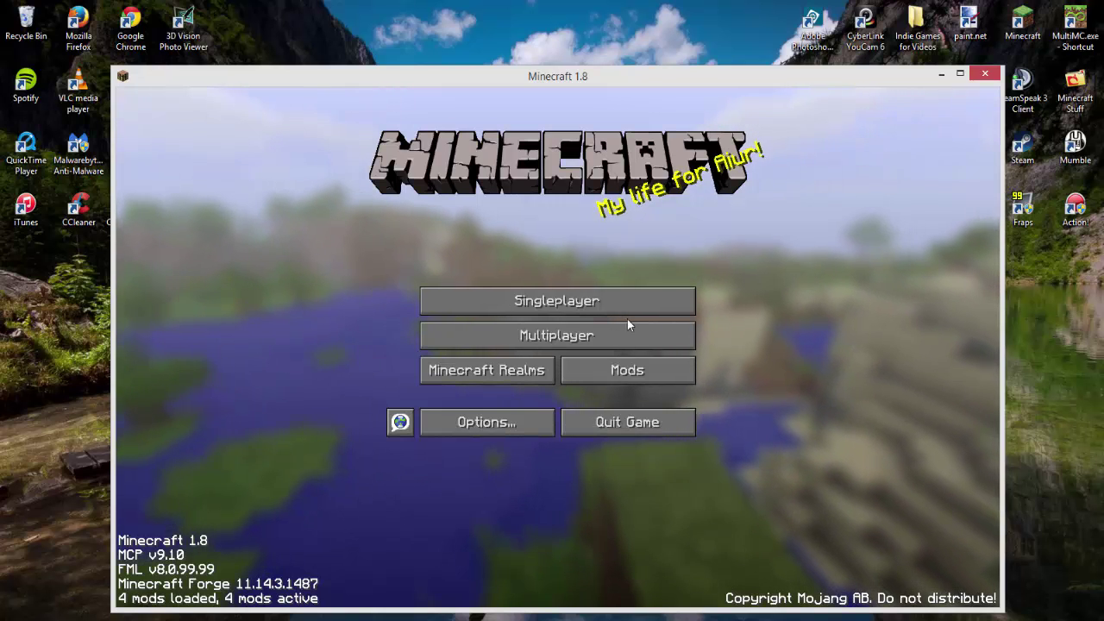
{"action": "left_click", "coordinate": [605, 290]}
{"action": "left_click", "coordinate": [480, 175]}
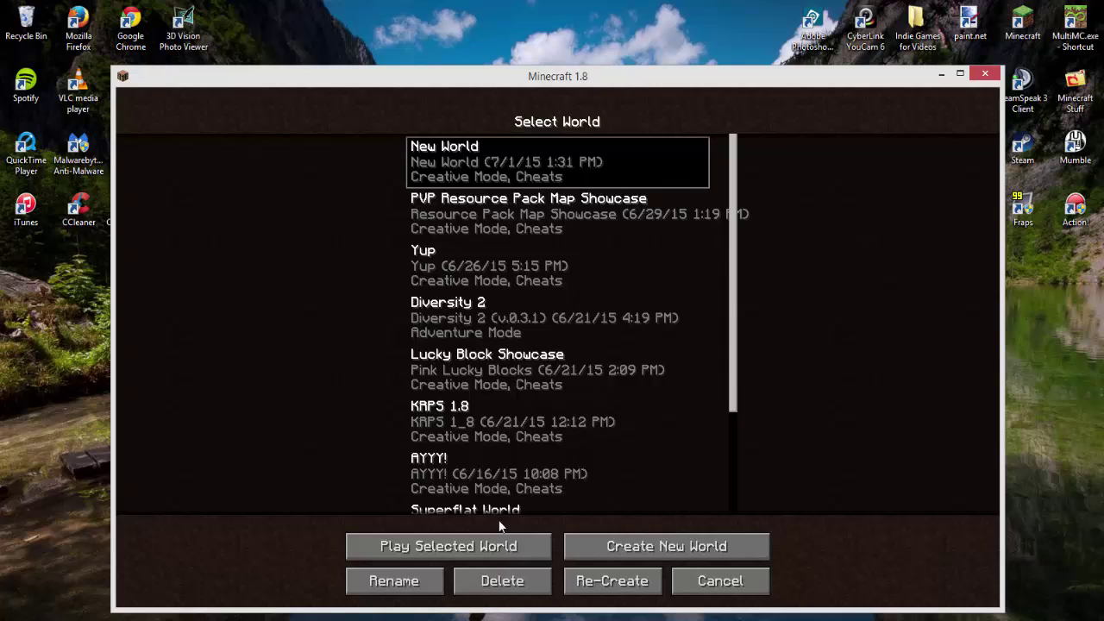
{"action": "left_click", "coordinate": [489, 556]}
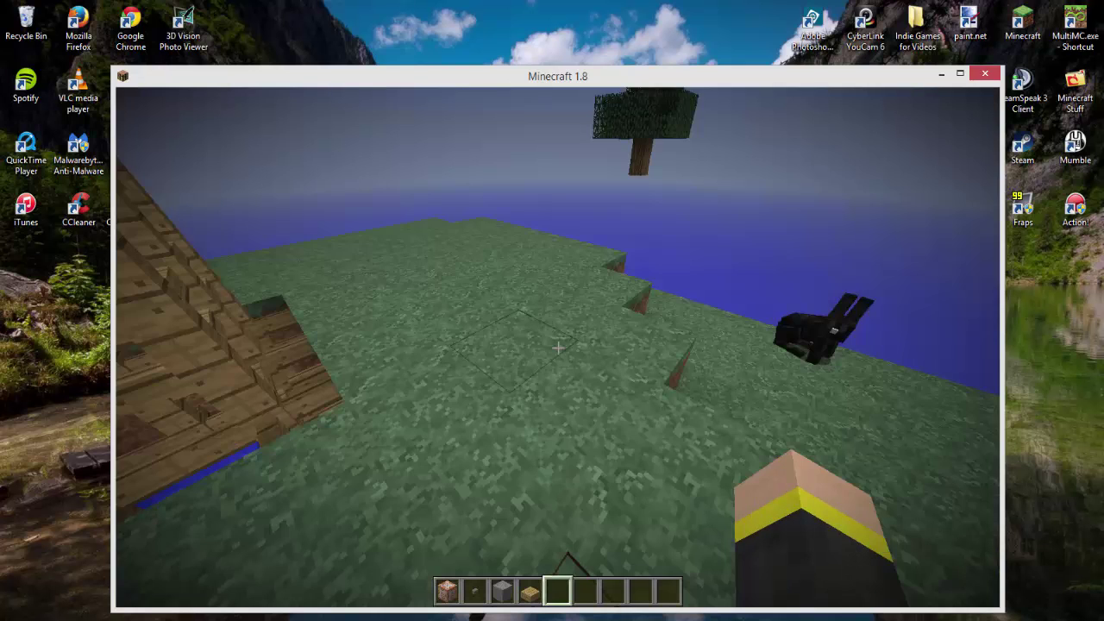
Walk forward across the grassland, away from the wooden structure.
{"action": "key", "text": "w"}
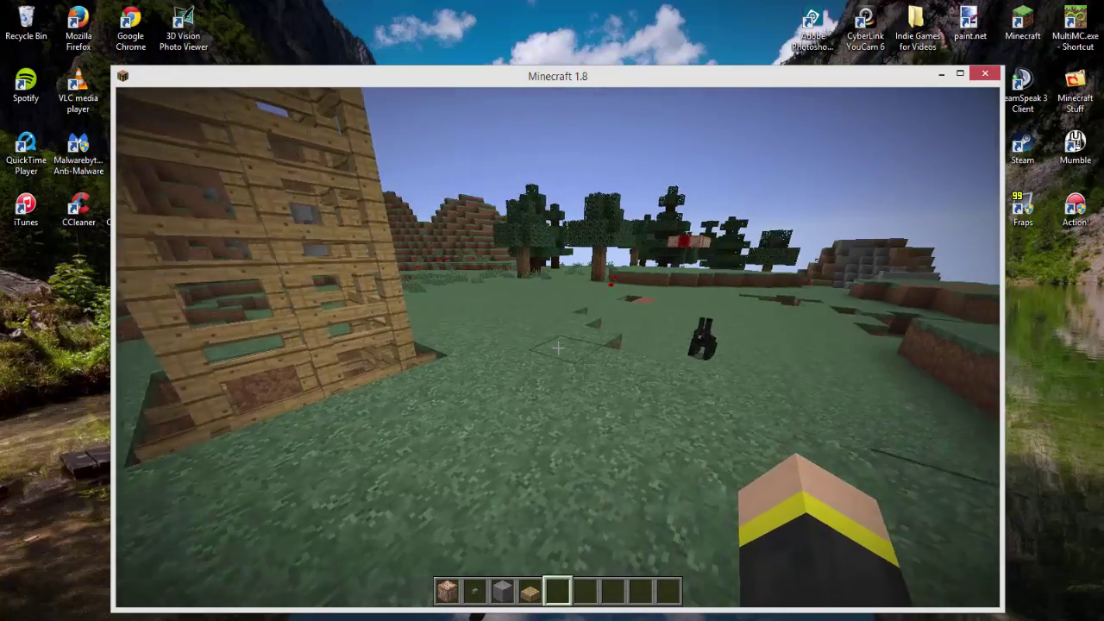
{"action": "key", "text": "w"}
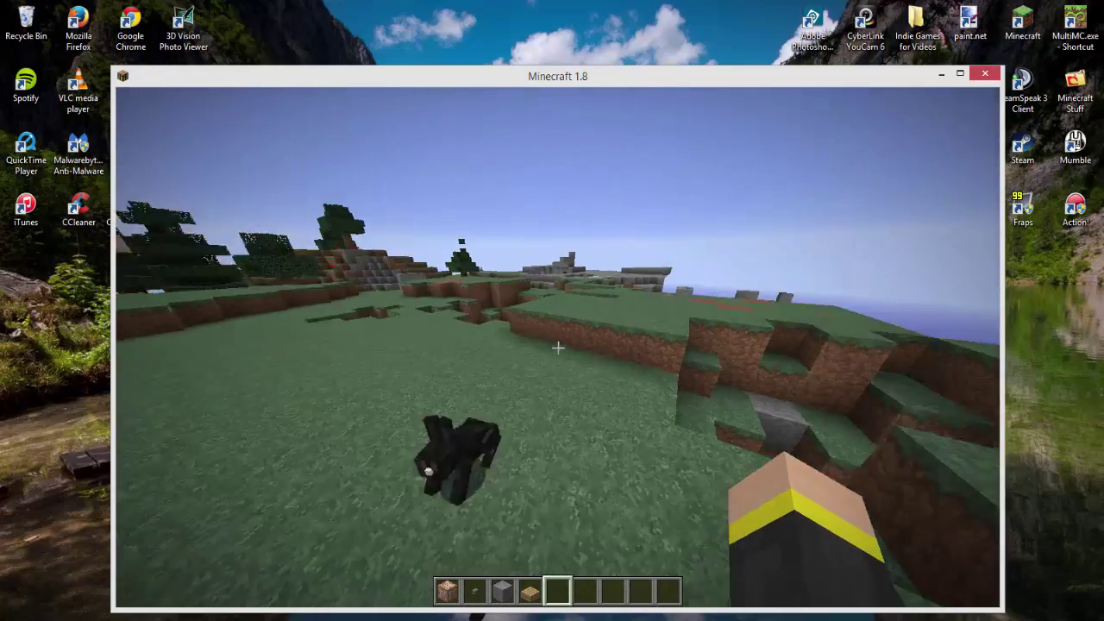
{"action": "key", "text": "w"}
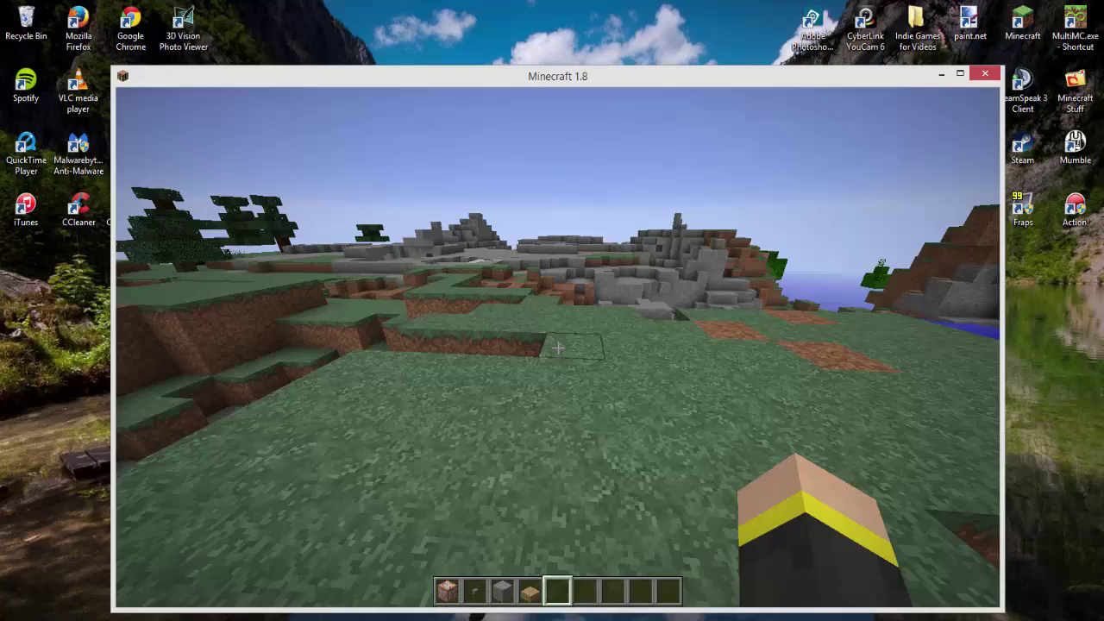
{"action": "key", "text": "w"}
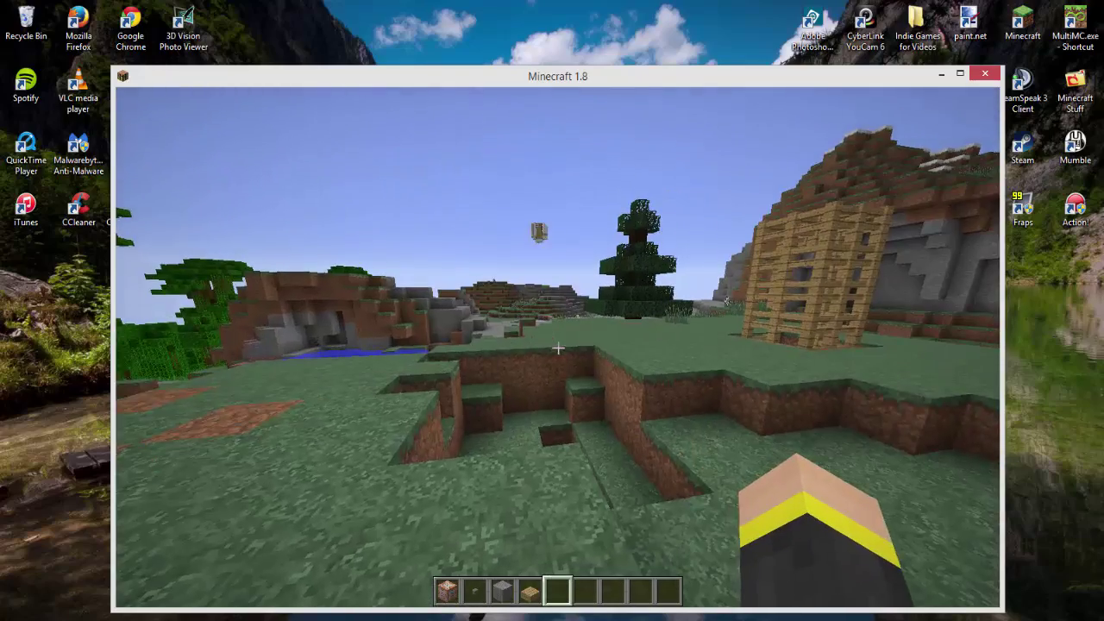
{"action": "key", "text": "w"}
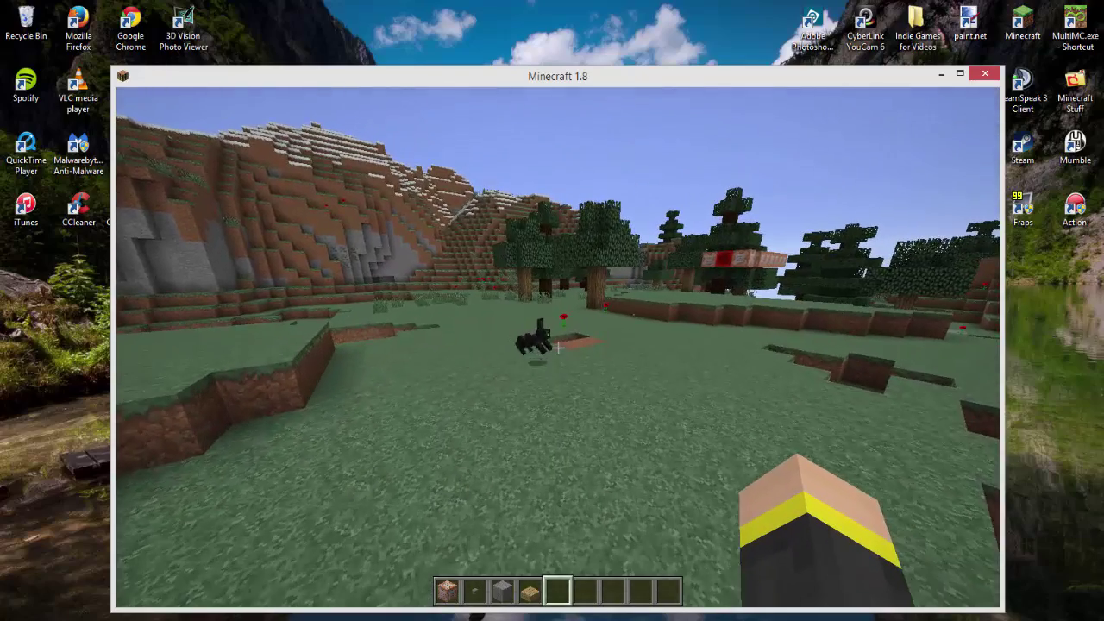
{"action": "key", "text": "w"}
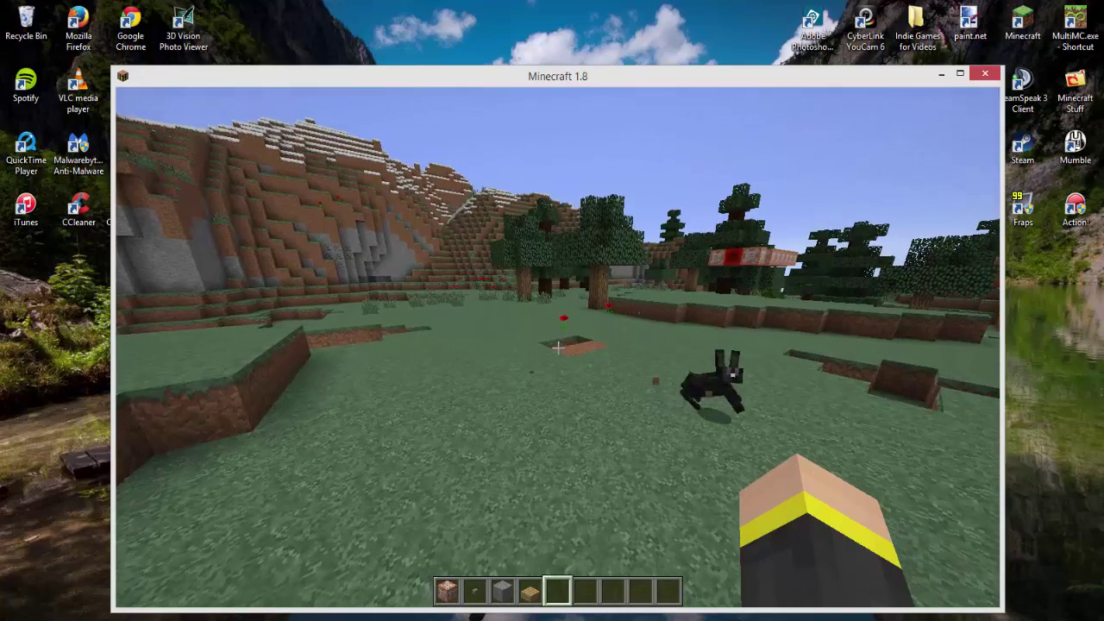
{"action": "key", "text": "w"}
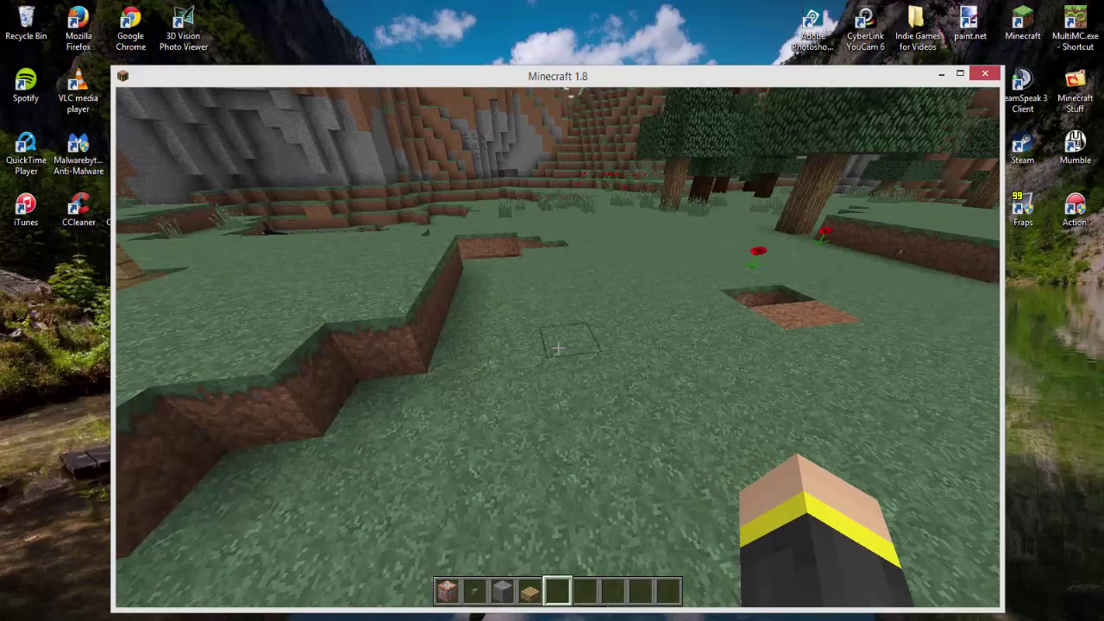
Search the creative inventory for "axe" and put a wooden axe in the fifth hotbar slot.
{"action": "key", "text": "e"}
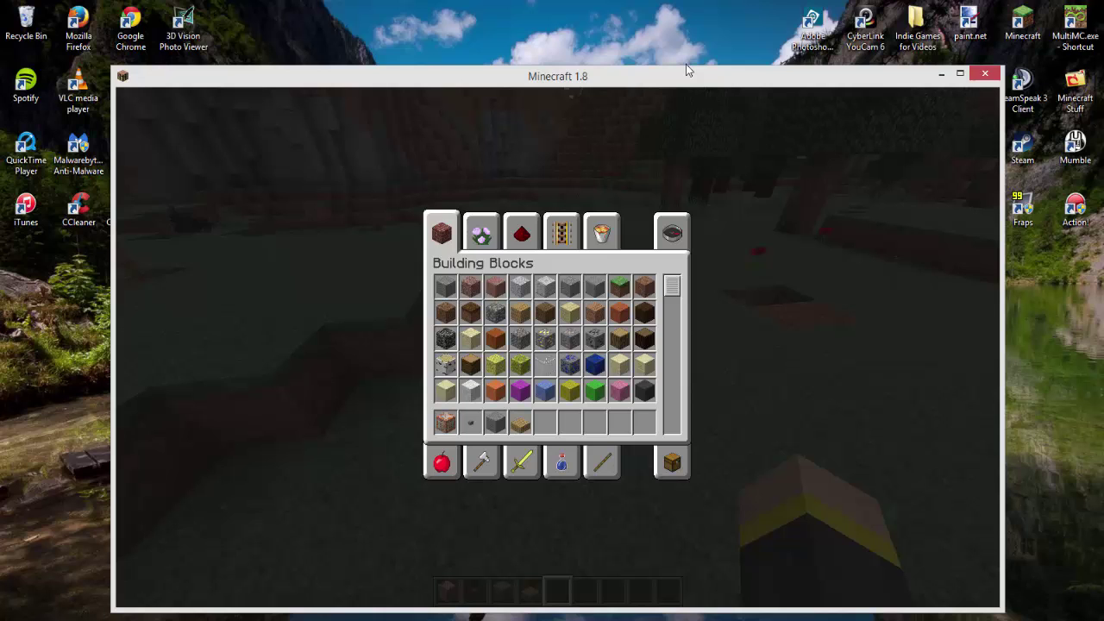
{"action": "left_click", "coordinate": [673, 233]}
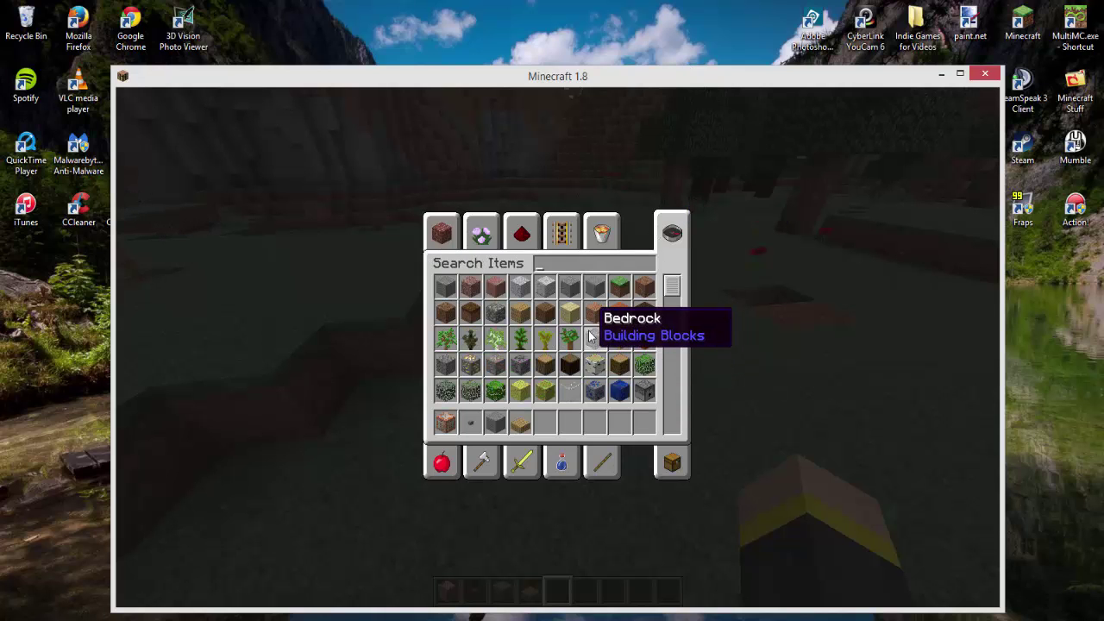
{"action": "type", "text": "axe"}
{"action": "left_click", "coordinate": [520, 286]}
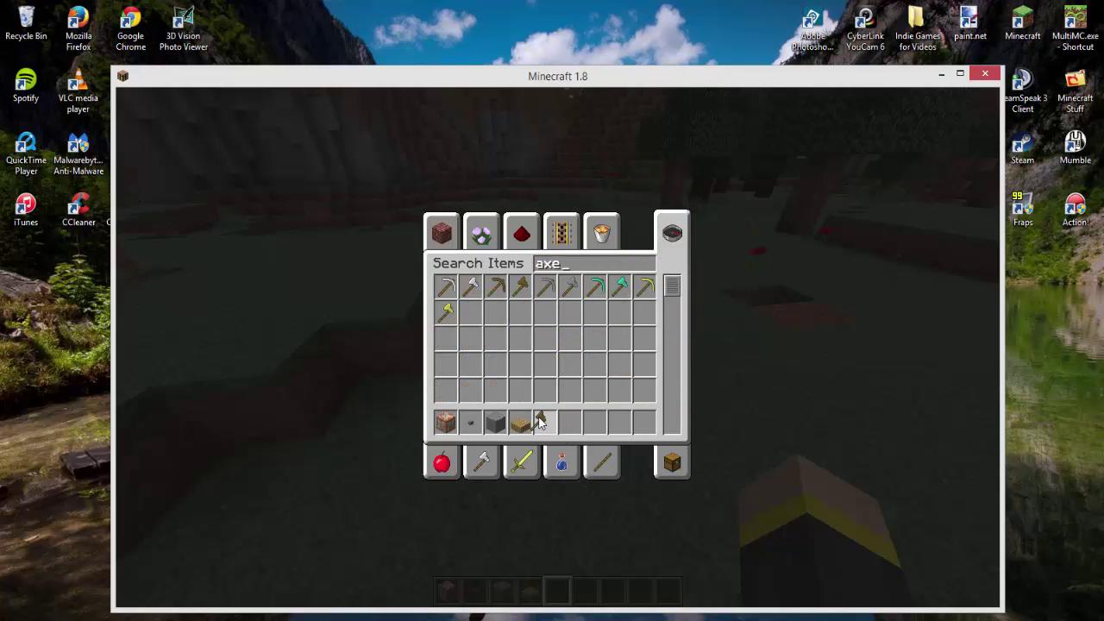
{"action": "left_click", "coordinate": [540, 421]}
{"action": "key", "text": "e"}
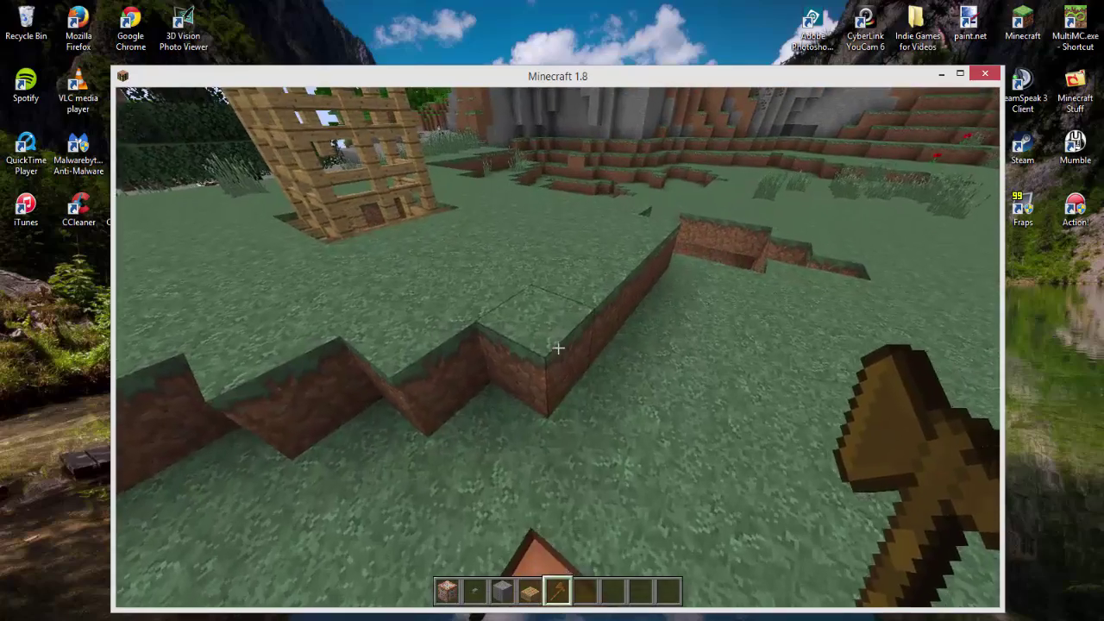
Mark two corner positions on the grass with the wooden axe and fill the selection using //set goldblock.
{"action": "left_click", "coordinate": [558, 348]}
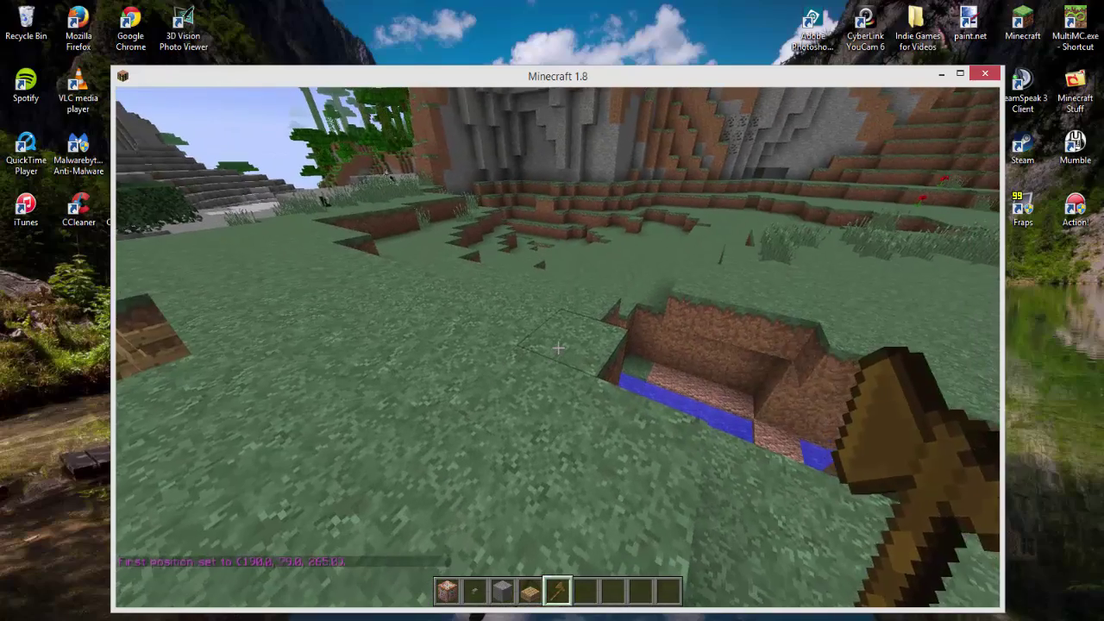
{"action": "right_click", "coordinate": [558, 347]}
{"action": "type", "text": "//set go"}
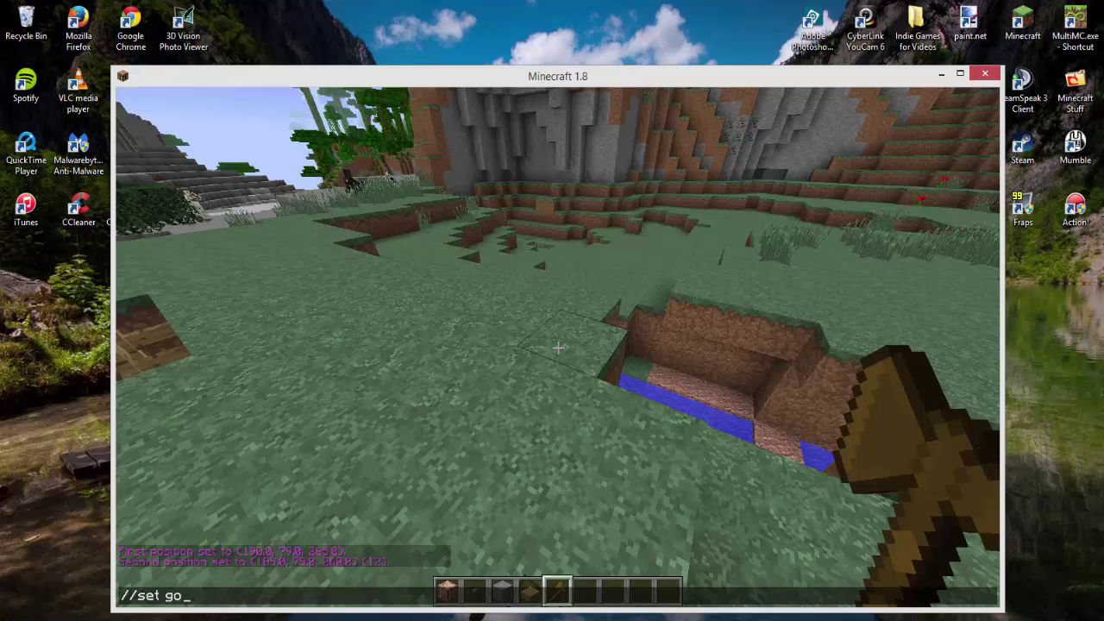
{"action": "type", "text": "ldblock"}
{"action": "key", "text": "Return"}
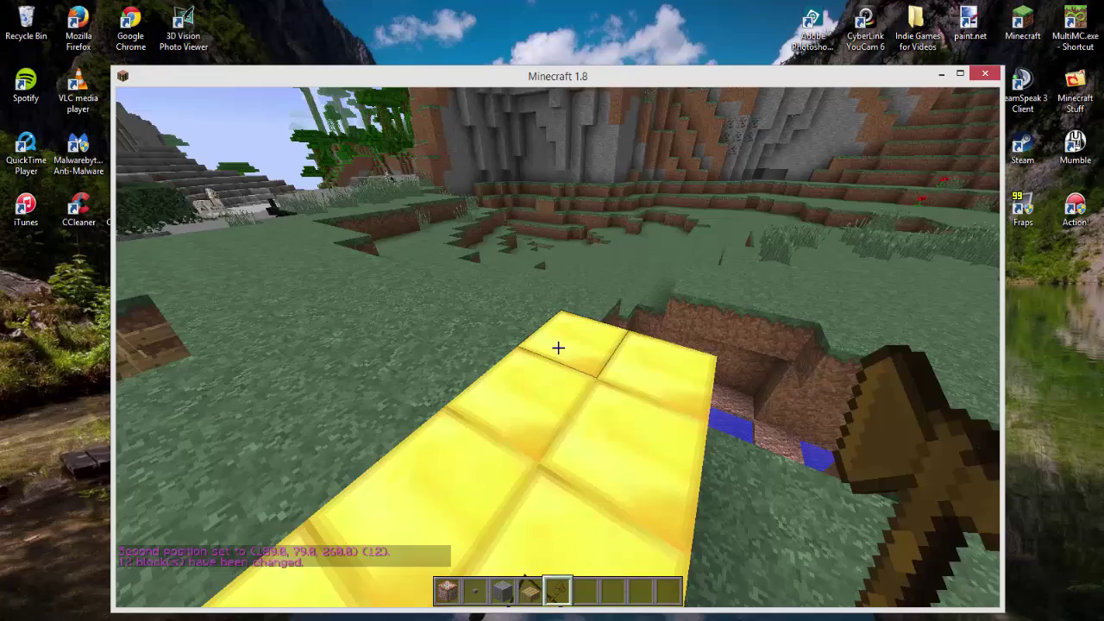
Mark two new corner positions on the grass beside the gold blocks and fill that selection using //set glass.
{"action": "key", "text": "s"}
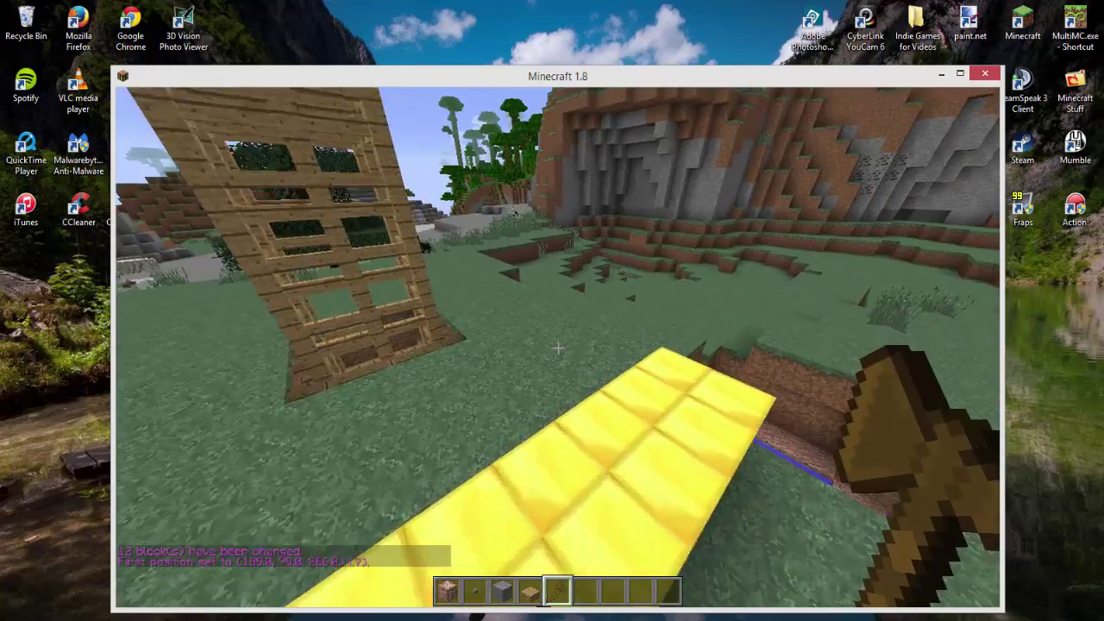
{"action": "left_click", "coordinate": [558, 348]}
{"action": "right_click", "coordinate": [558, 348]}
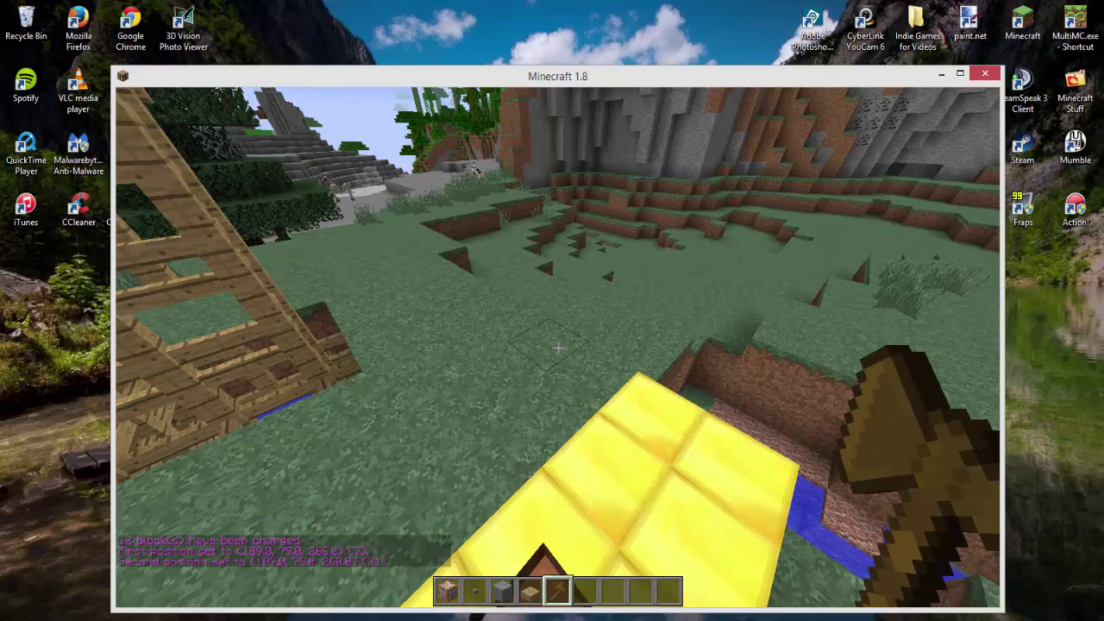
{"action": "key", "text": "slash"}
{"action": "type", "text": "//set gla"}
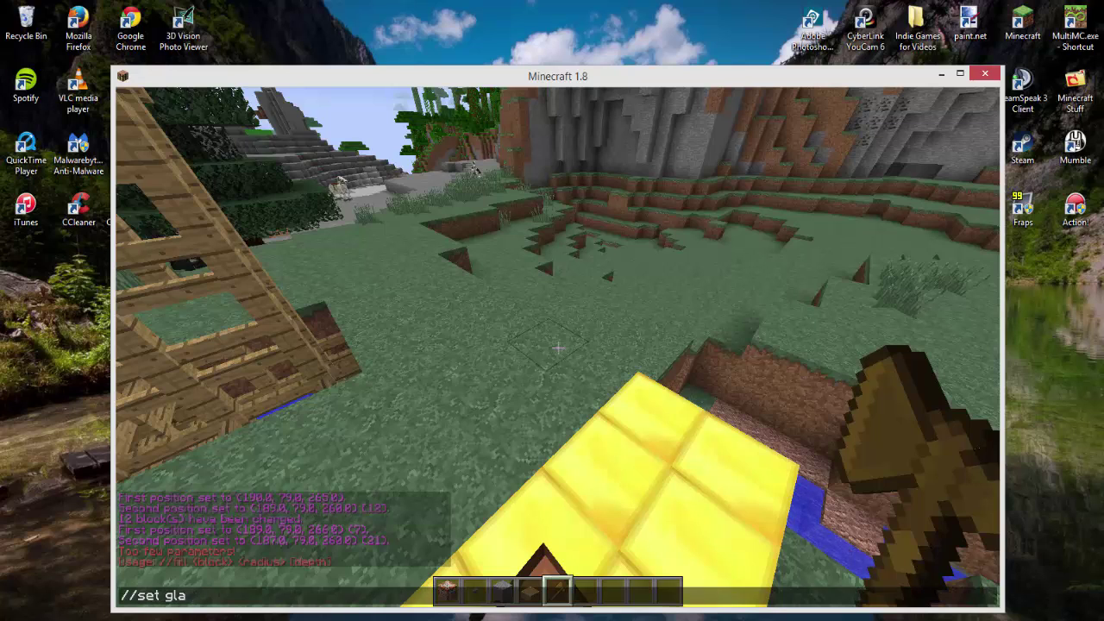
Walk around the gold and glass areas and examine the filled blocks from several sides.
{"action": "key", "text": "d"}
{"action": "key", "text": "a"}
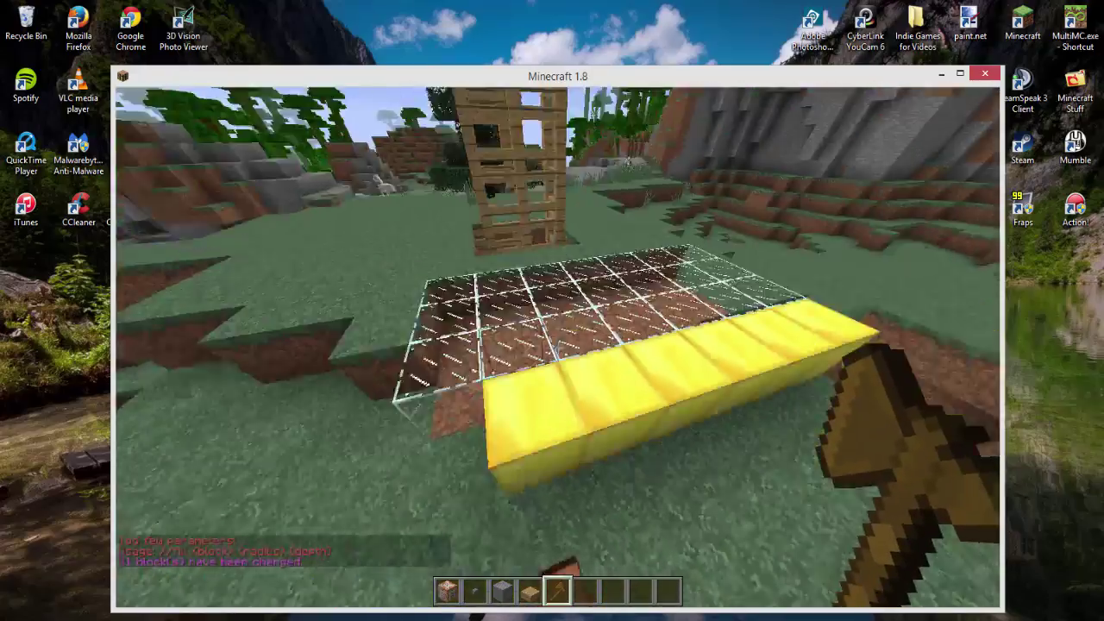
{"action": "key", "text": "w"}
{"action": "key", "text": "w"}
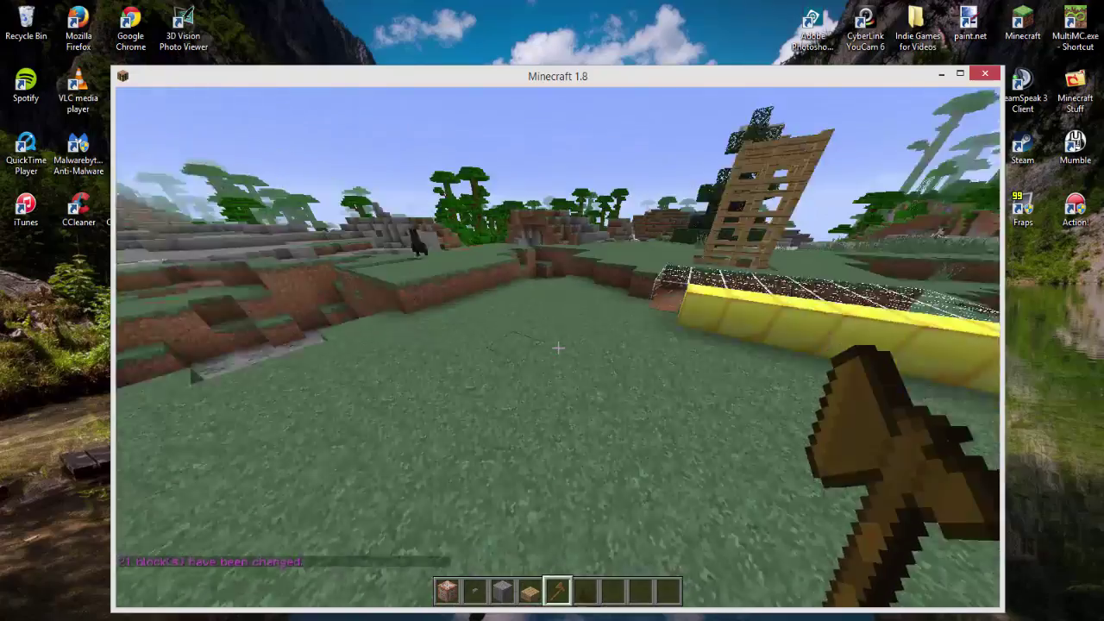
{"action": "key", "text": "w"}
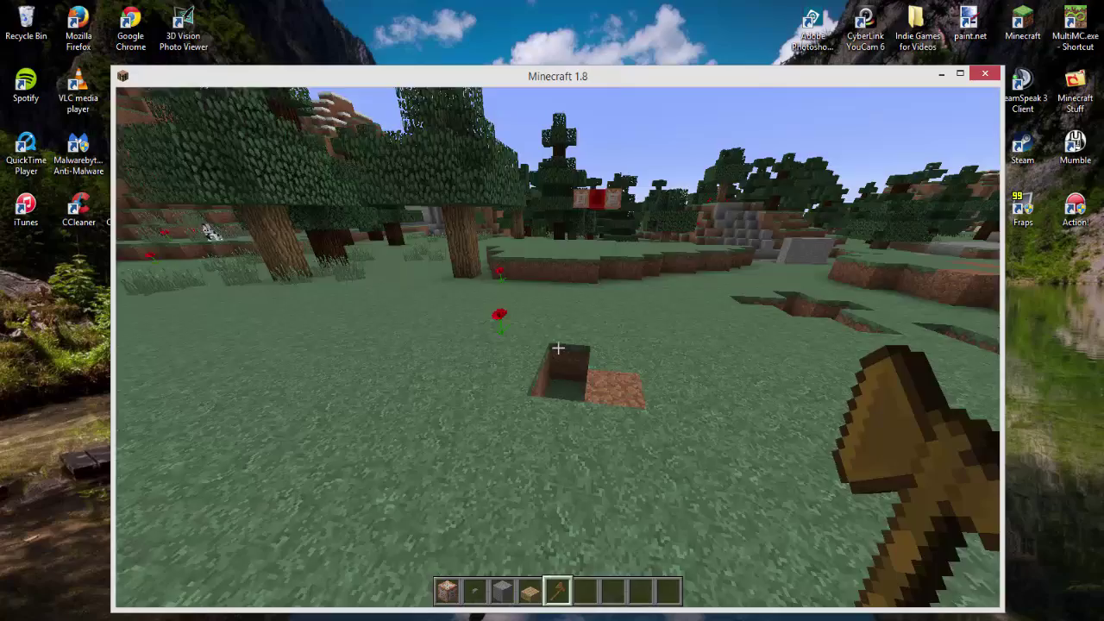
{"action": "key", "text": "w"}
{"action": "key", "text": "w"}
{"action": "key", "text": "a"}
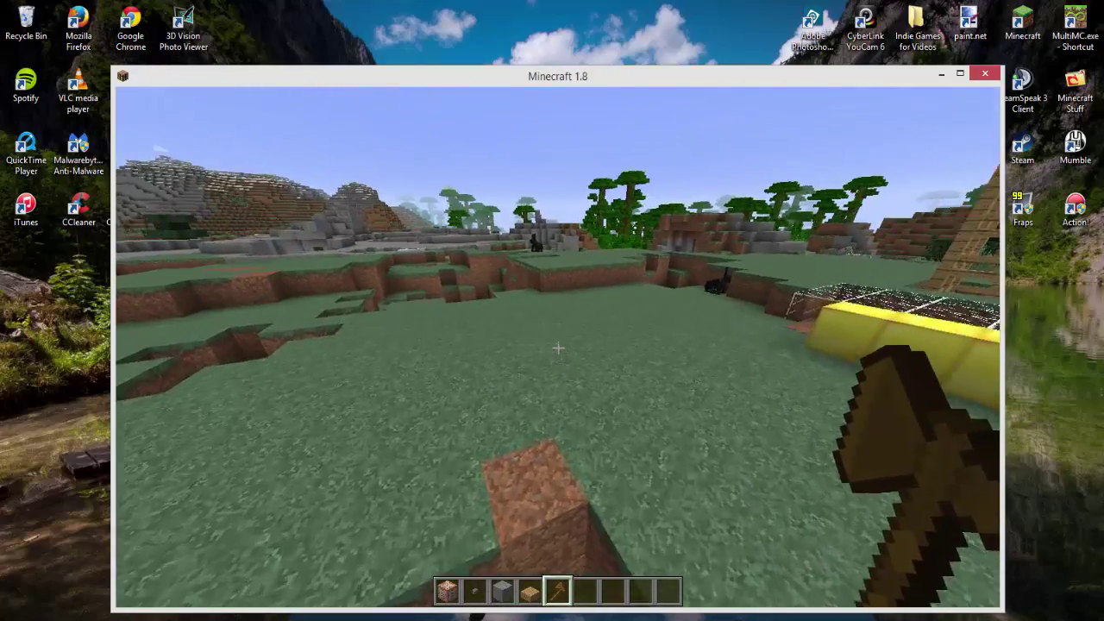
{"action": "key", "text": "w"}
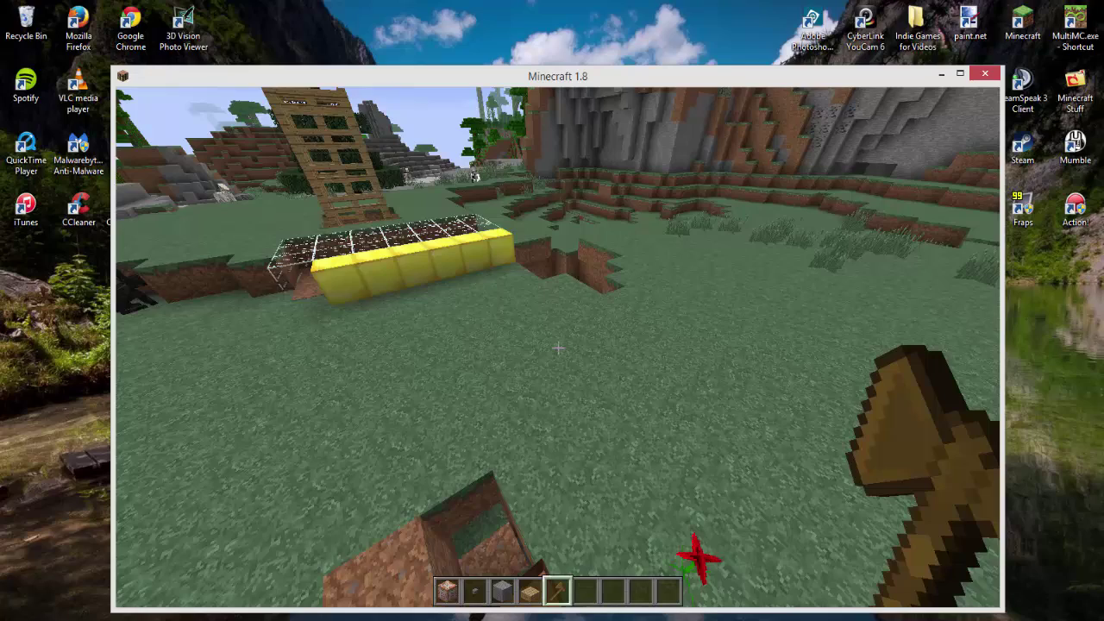
{"action": "key", "text": "w"}
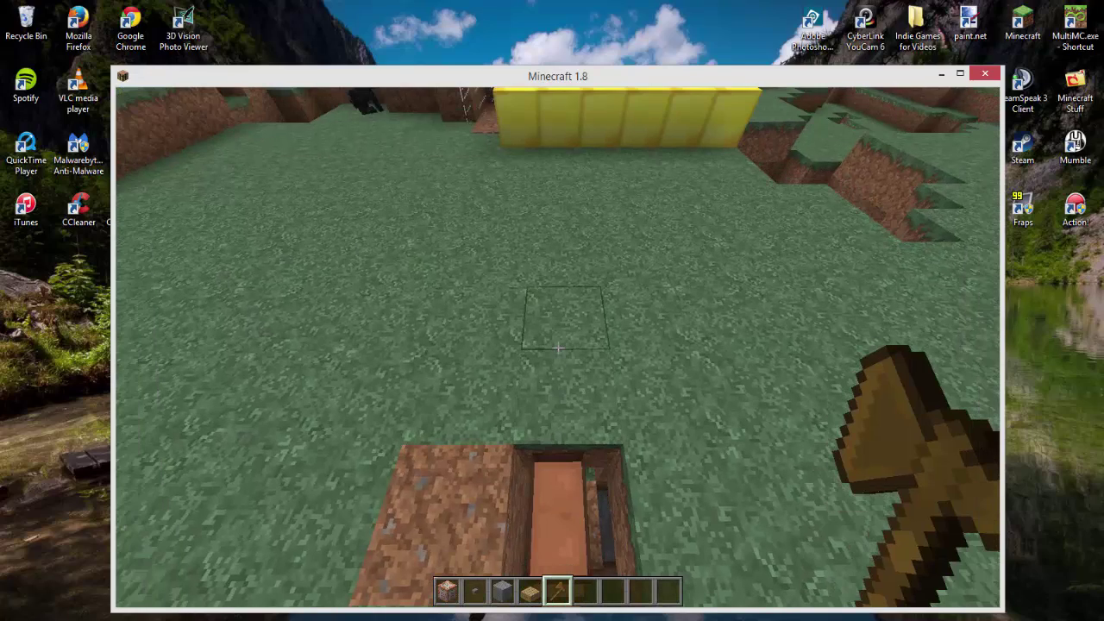
{"action": "key", "text": "shift"}
{"action": "key", "text": "s"}
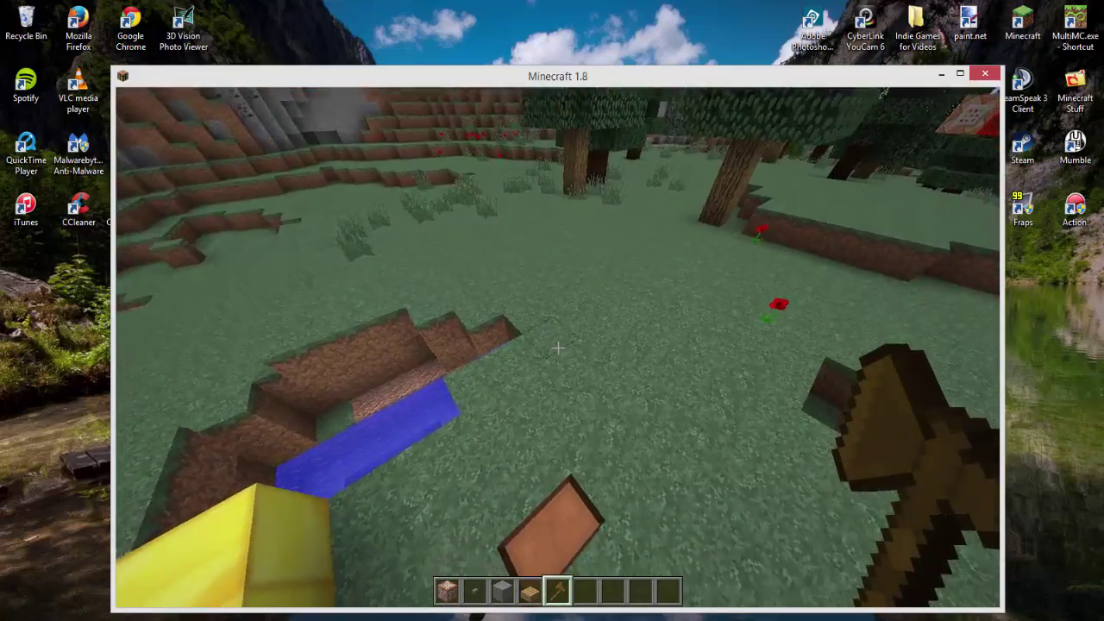
{"action": "key", "text": "d"}
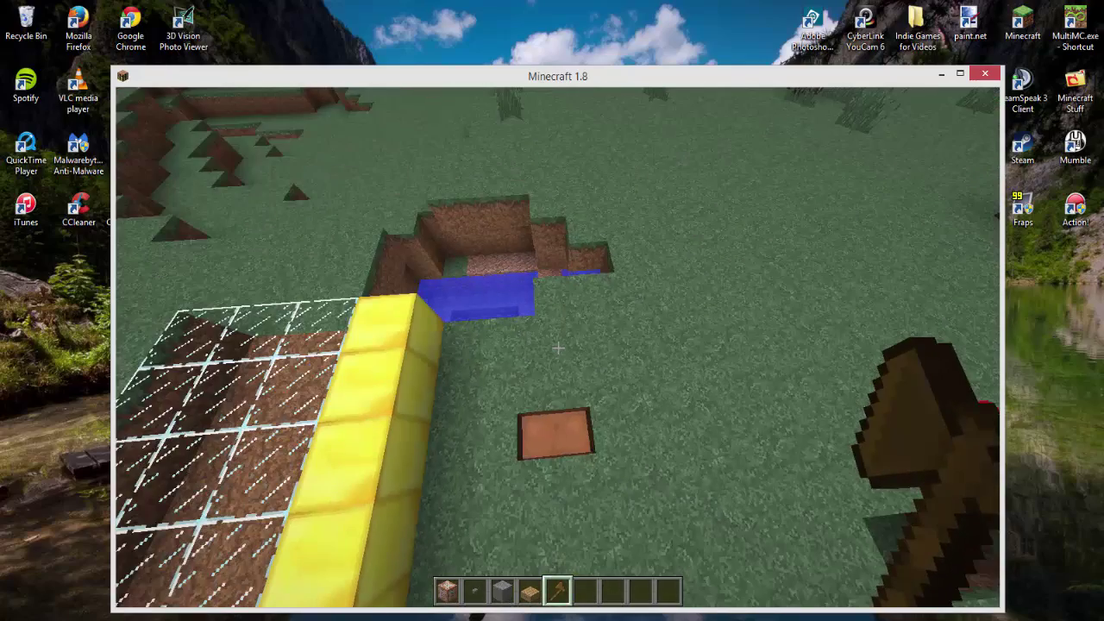
{"action": "key", "text": "s"}
{"action": "key", "text": "d"}
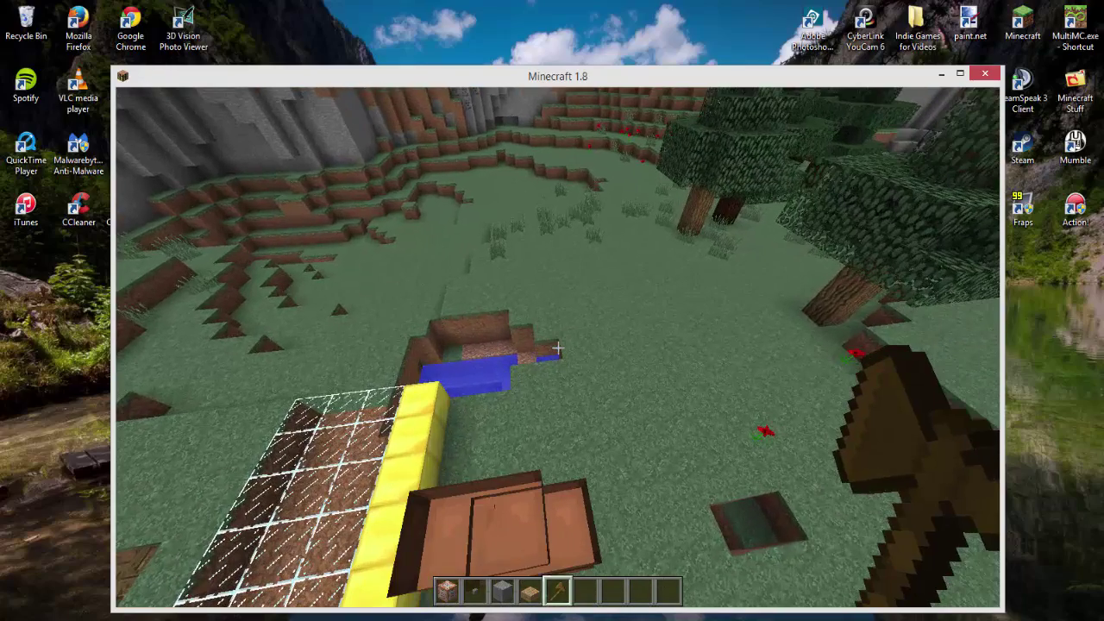